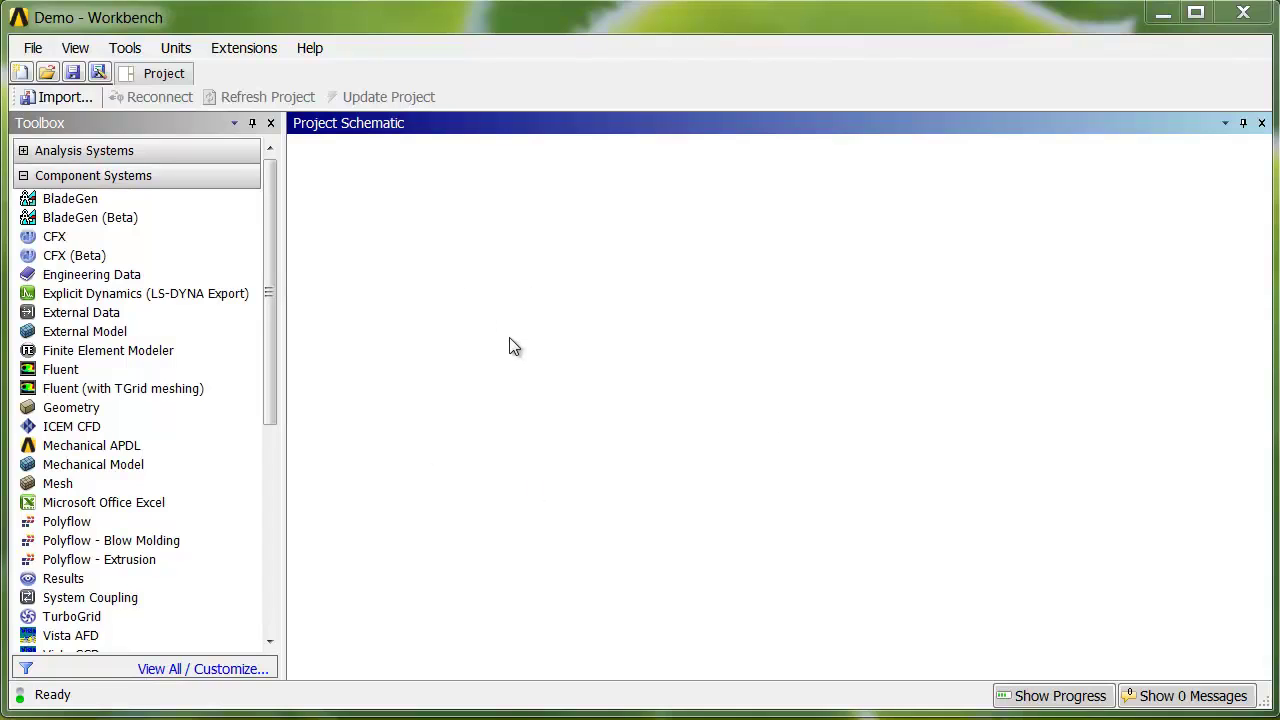
Add a Geometry system and import aftertreatment_JustMixer.scdoc into its Geometry cell.
left_click_drag(63, 412, 407, 283)
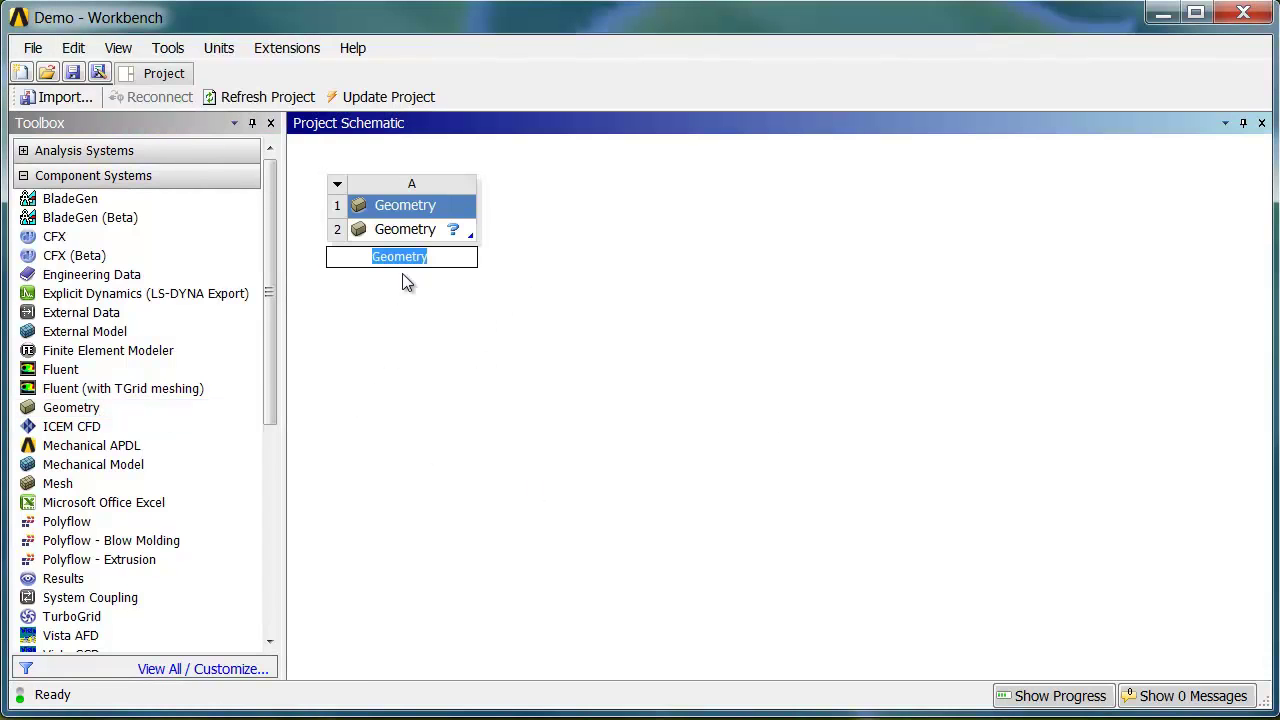
left_click(414, 237)
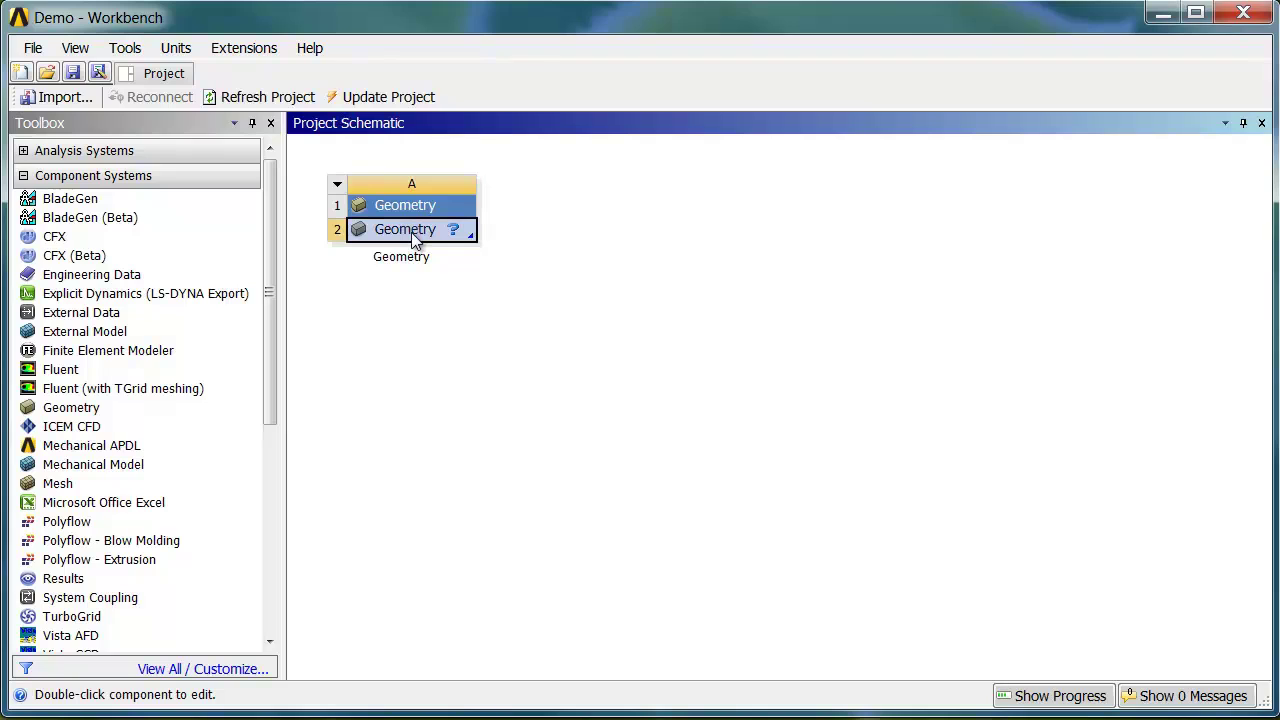
right_click(414, 238)
mouse_move(514, 292)
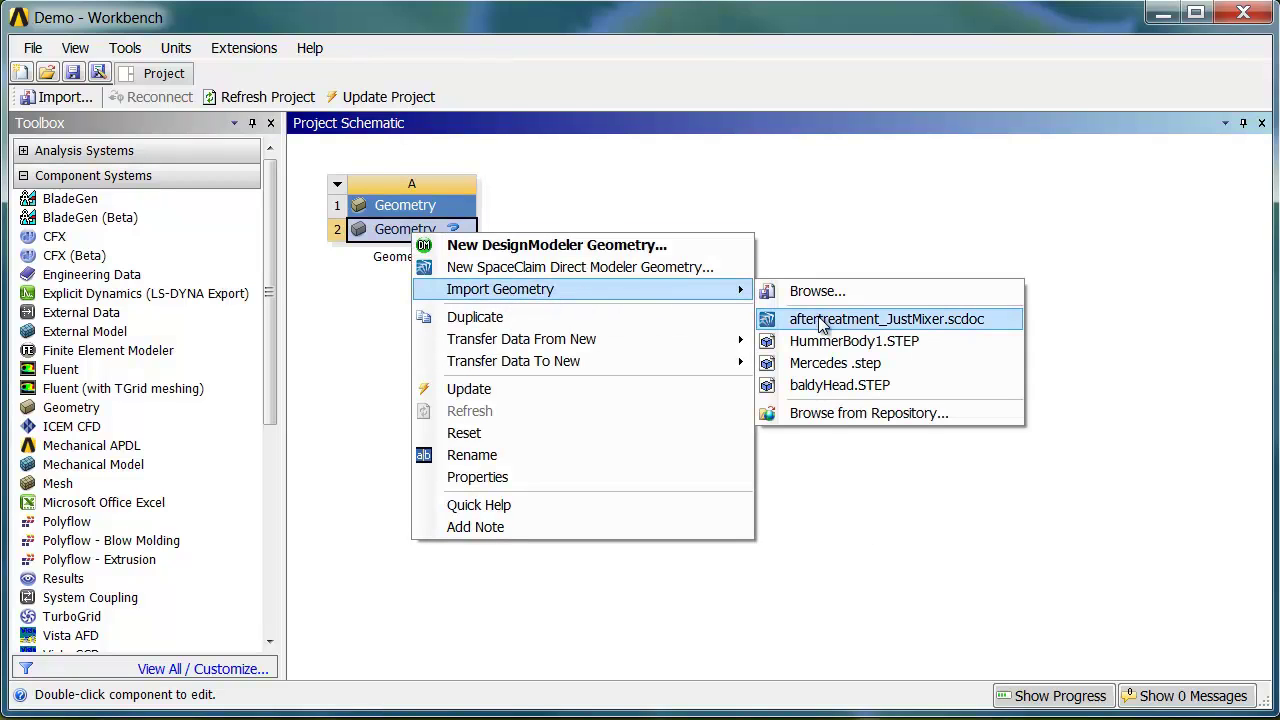
left_click(934, 321)
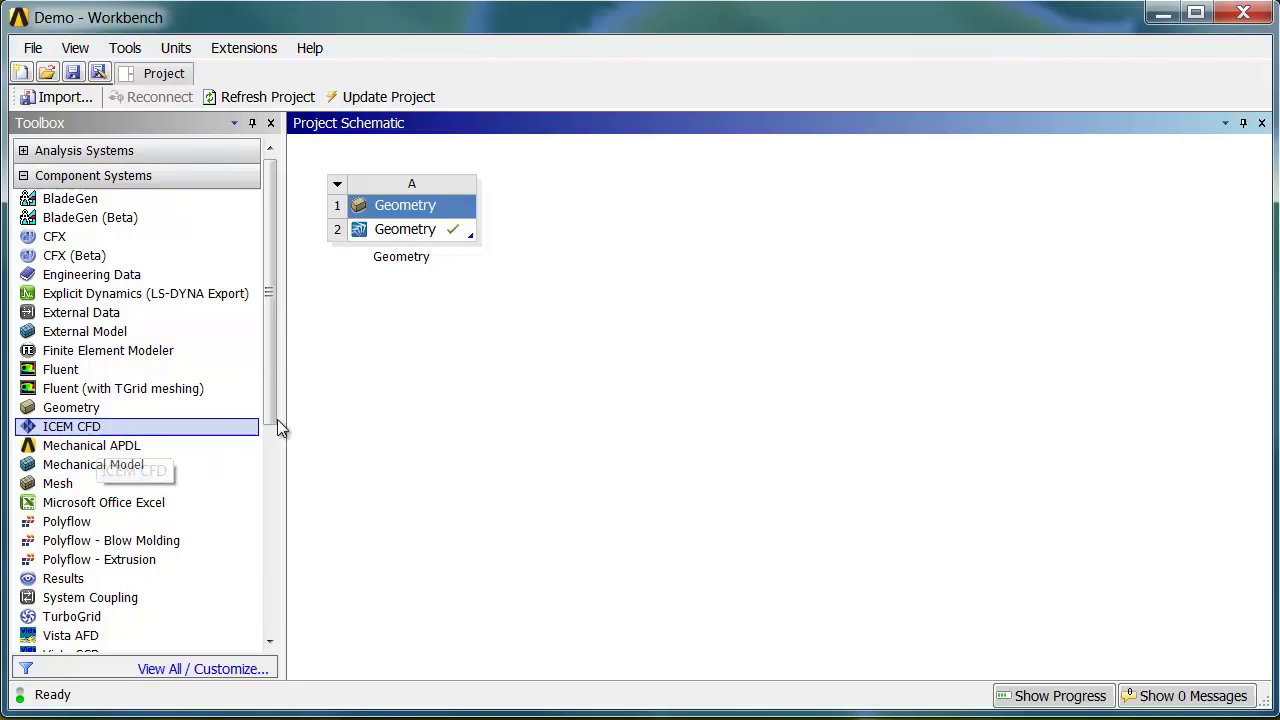
left_click(400, 226)
Open the imported aftertreatment_JustMixer geometry with Edit Geometry in SpaceClaim Direct Modeler.
right_click(400, 226)
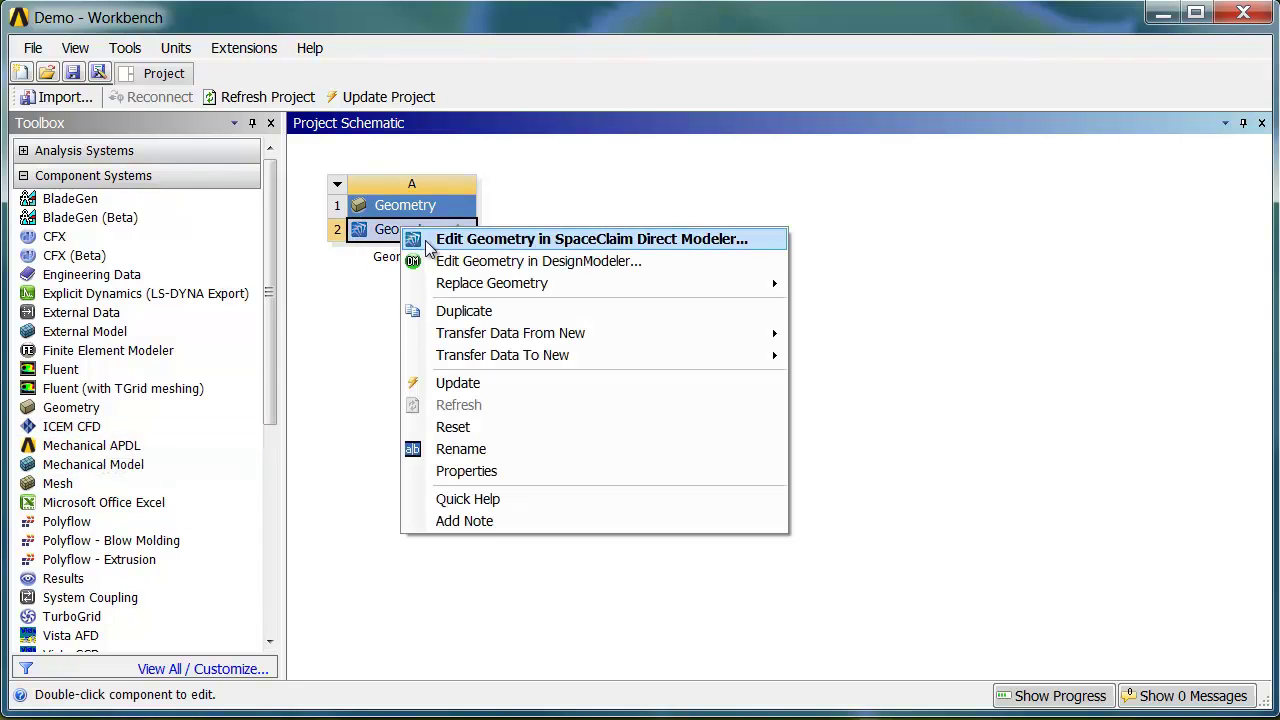
left_click(510, 240)
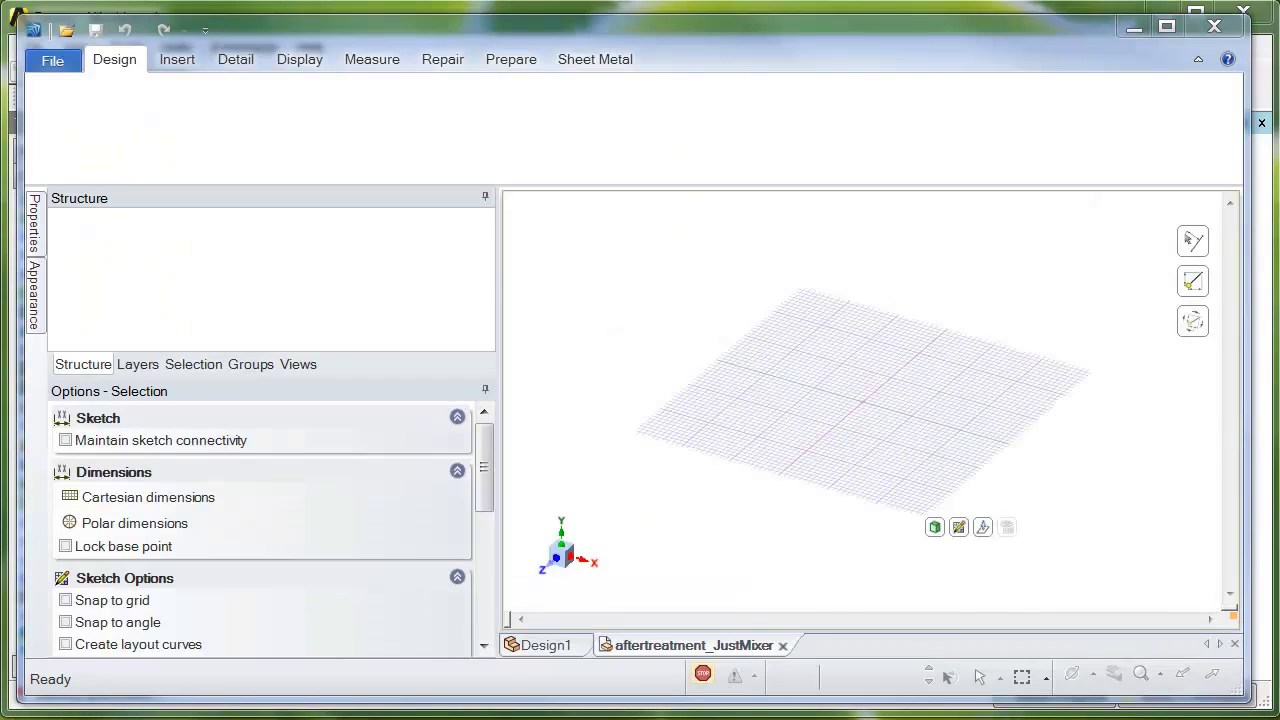
Zoom and spin the mixer, then select the Tube body under the Outer group.
scroll(966, 426, "up", 6)
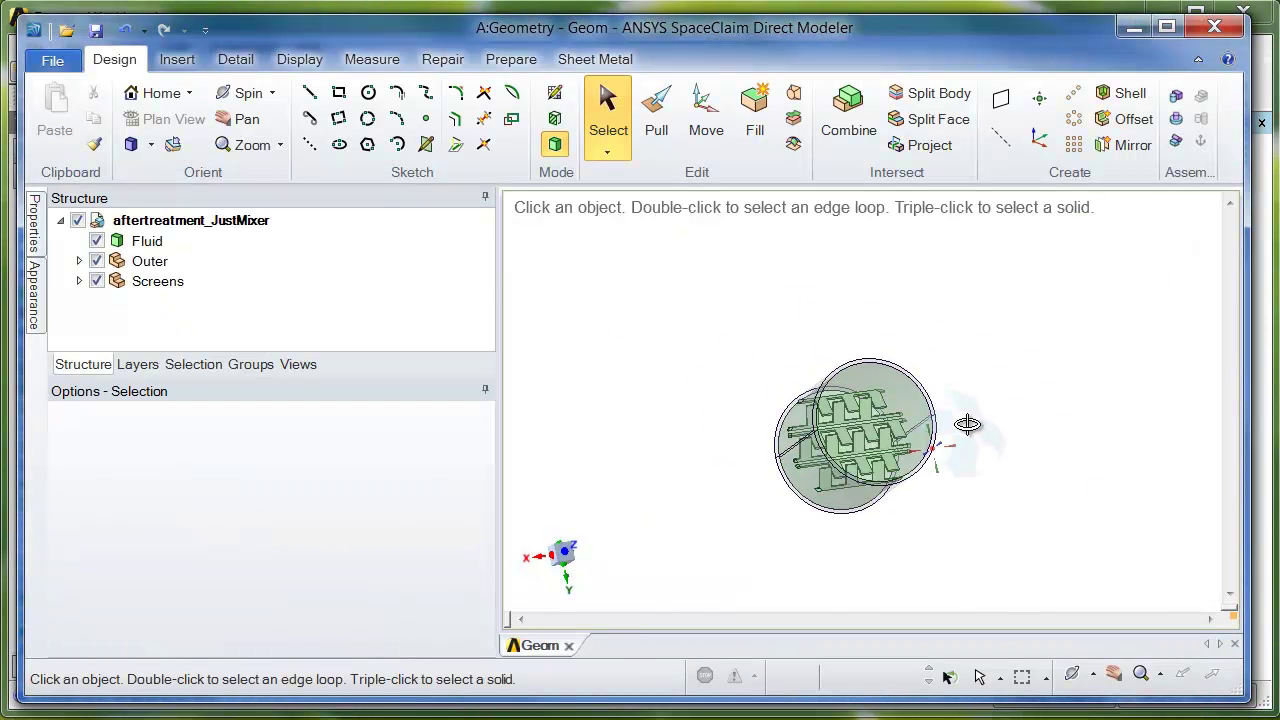
middle_click_drag(966, 426, 610, 580)
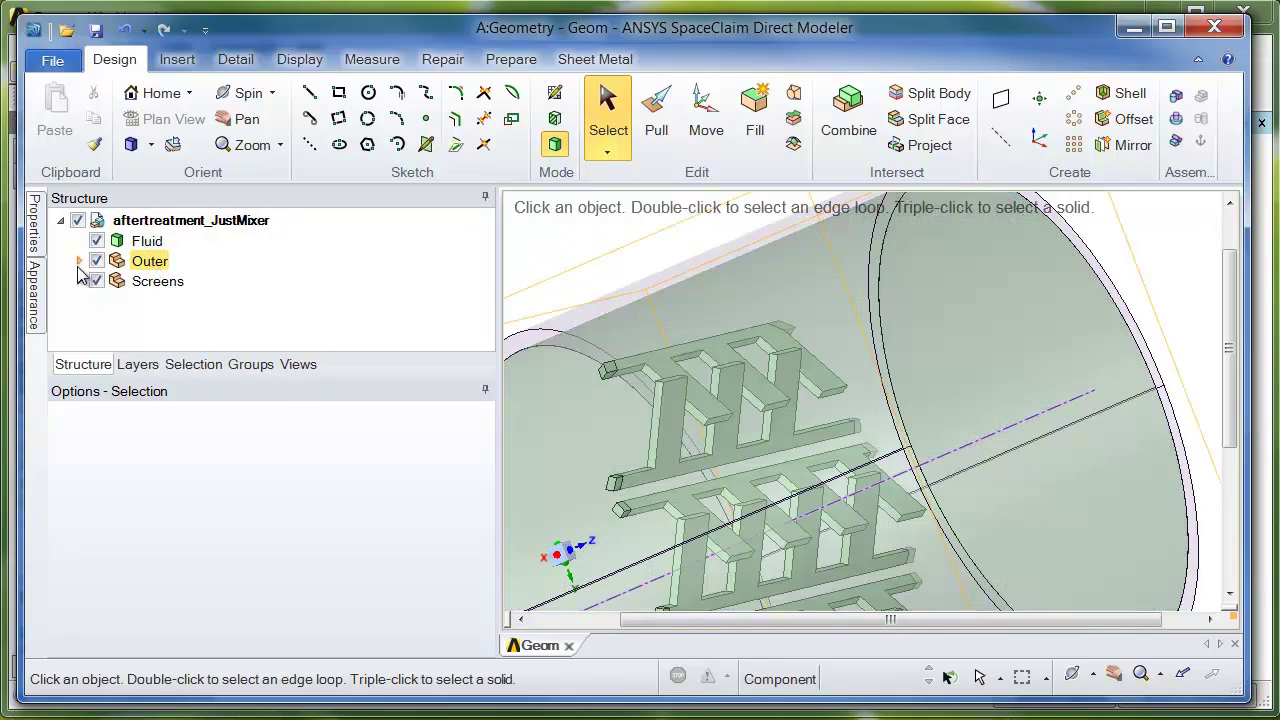
left_click(79, 261)
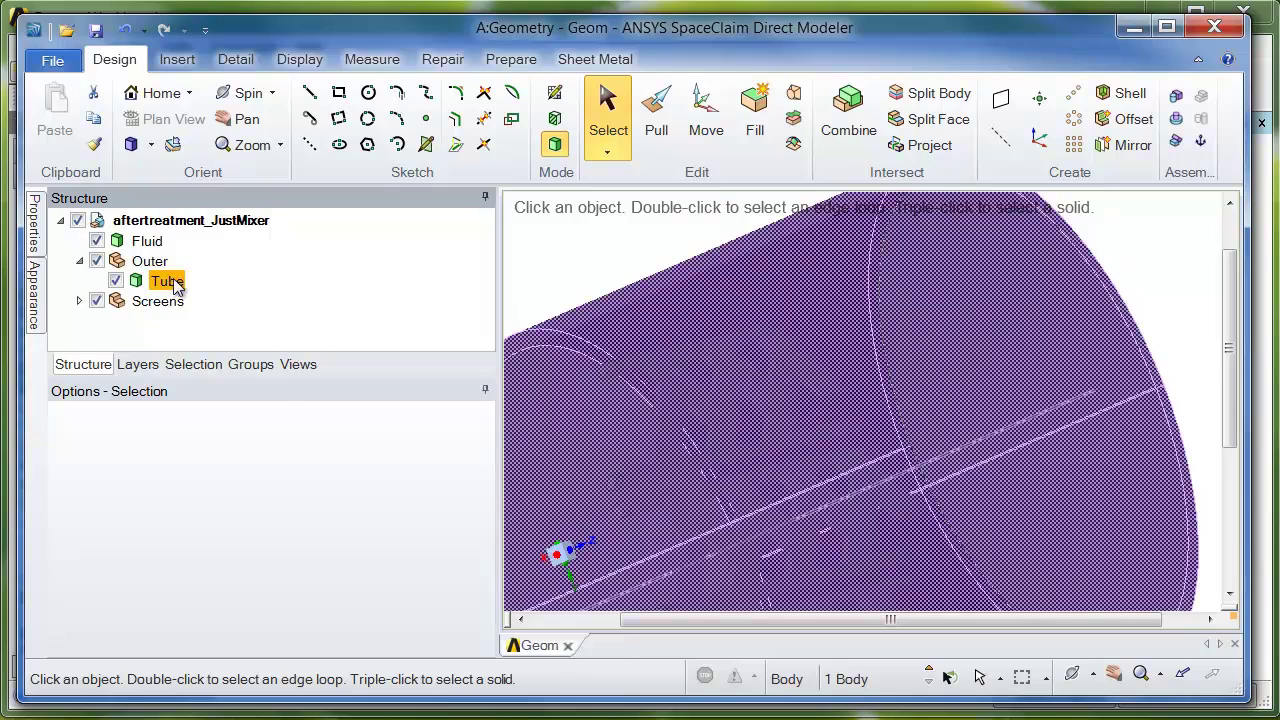
left_click(175, 285)
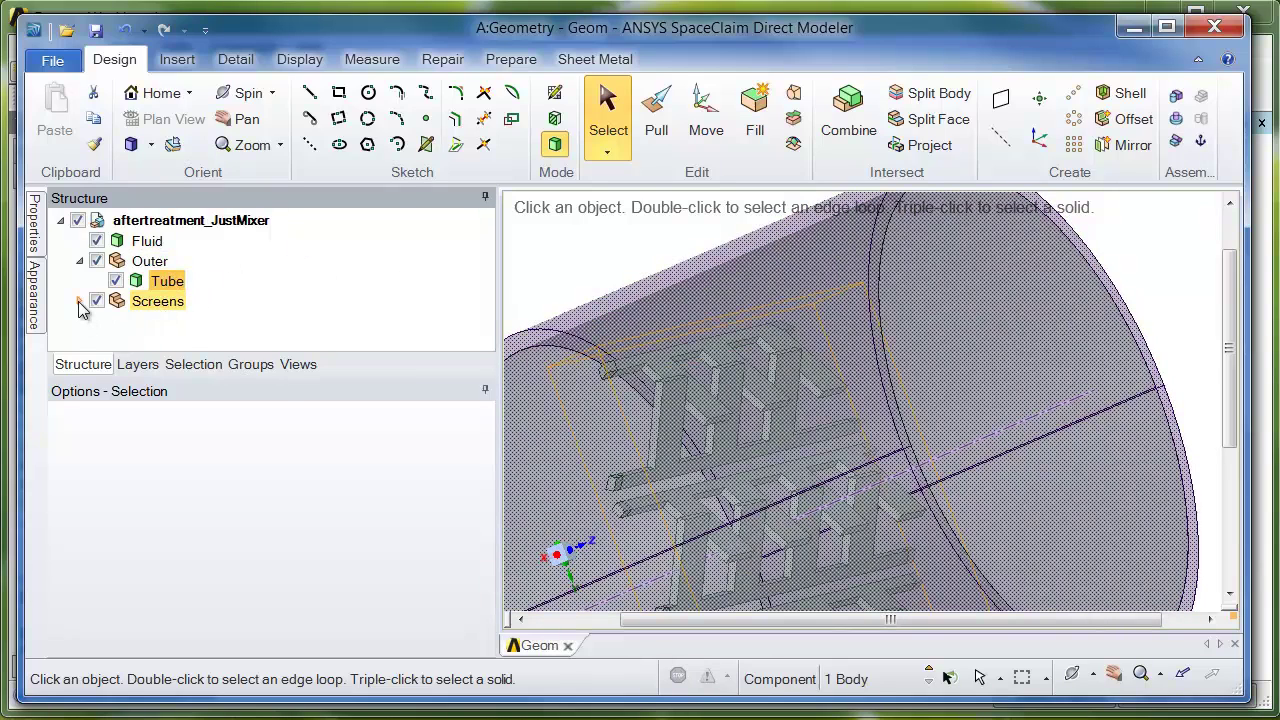
Select the Screen1 and Screen2 bodies under Screens, then close SpaceClaim.
left_click(79, 301)
left_click(170, 321)
left_click(170, 342)
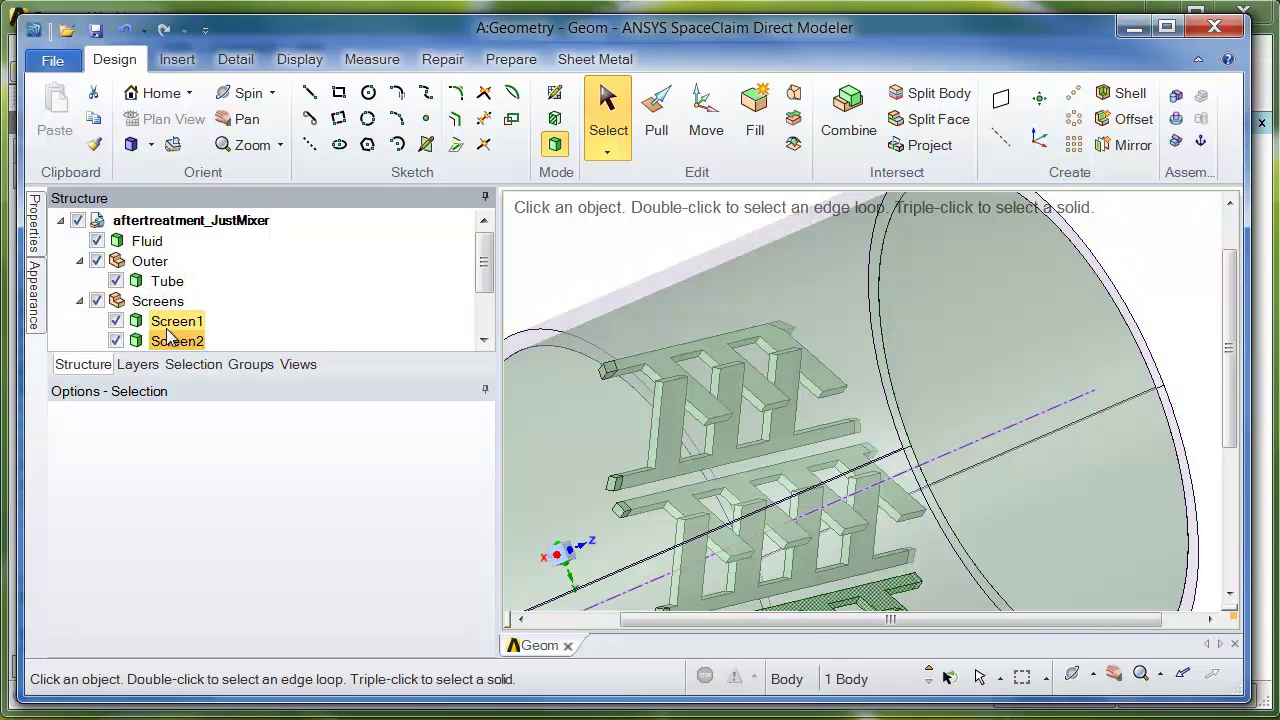
scroll(485, 300, "down", 1)
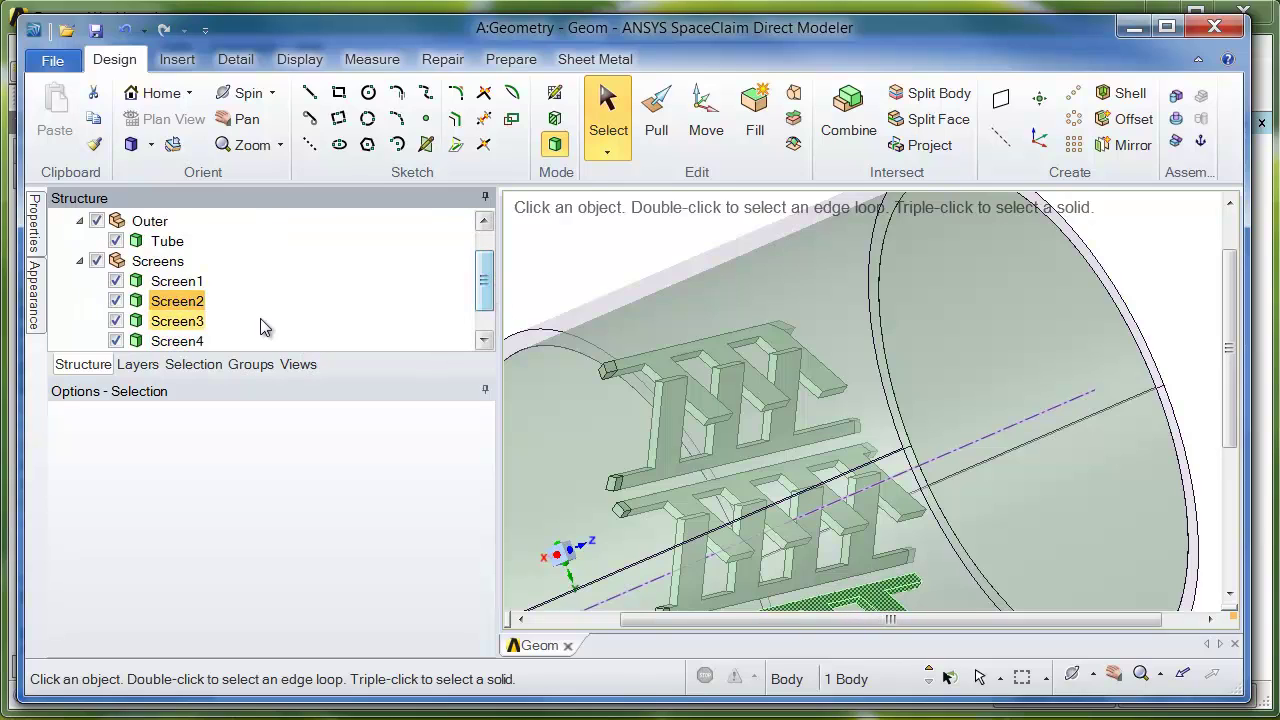
left_click(1226, 35)
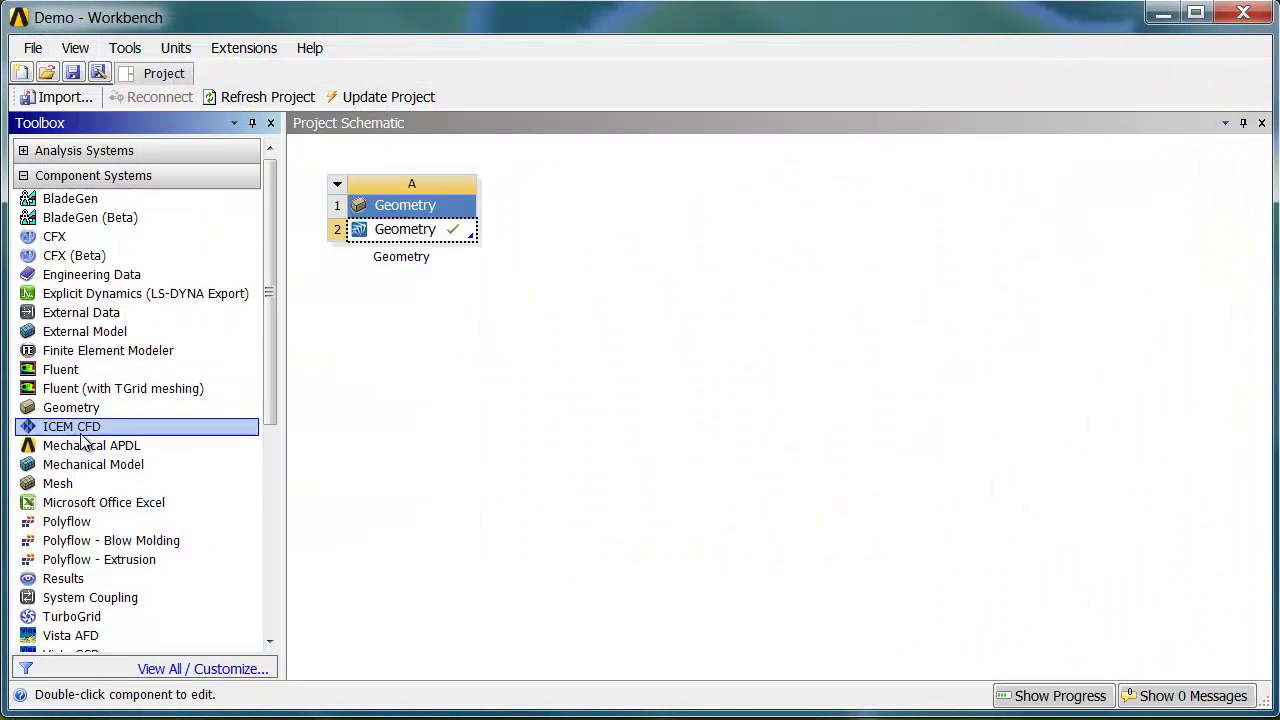
Link an ICEM CFD system to the geometry cell and launch its Model cell for editing.
left_click_drag(85, 436, 443, 240)
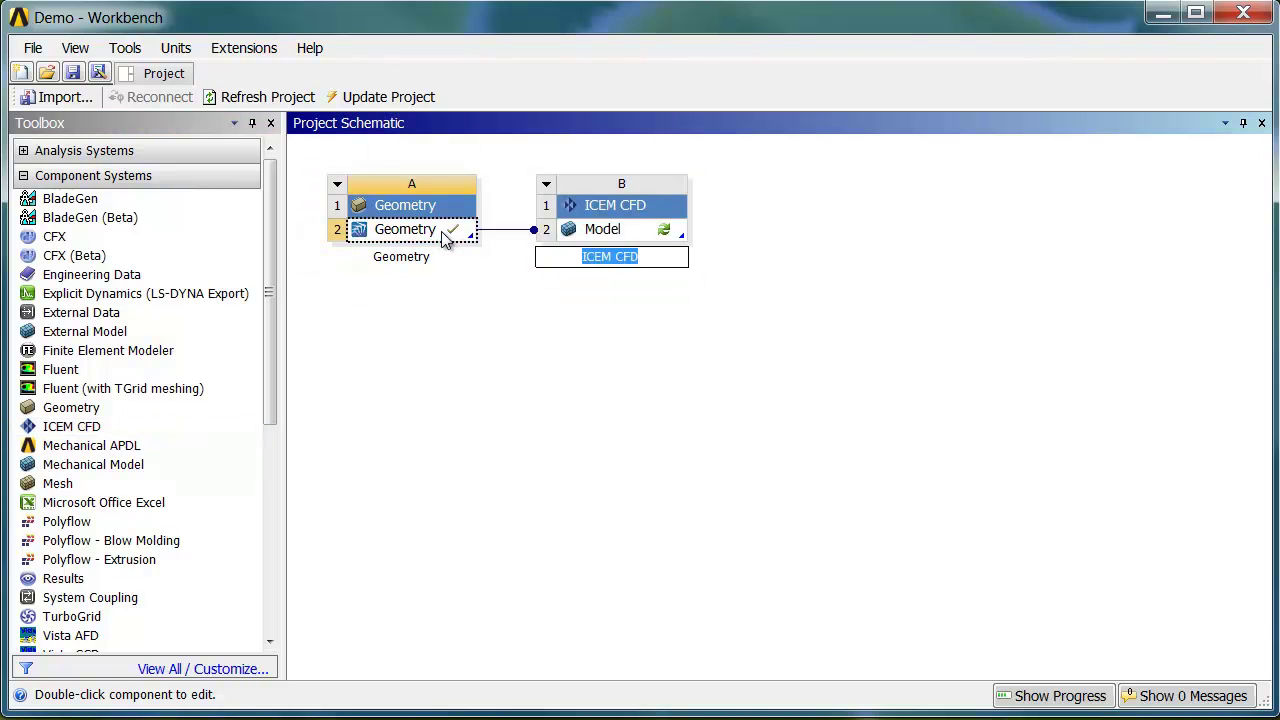
left_click(627, 233)
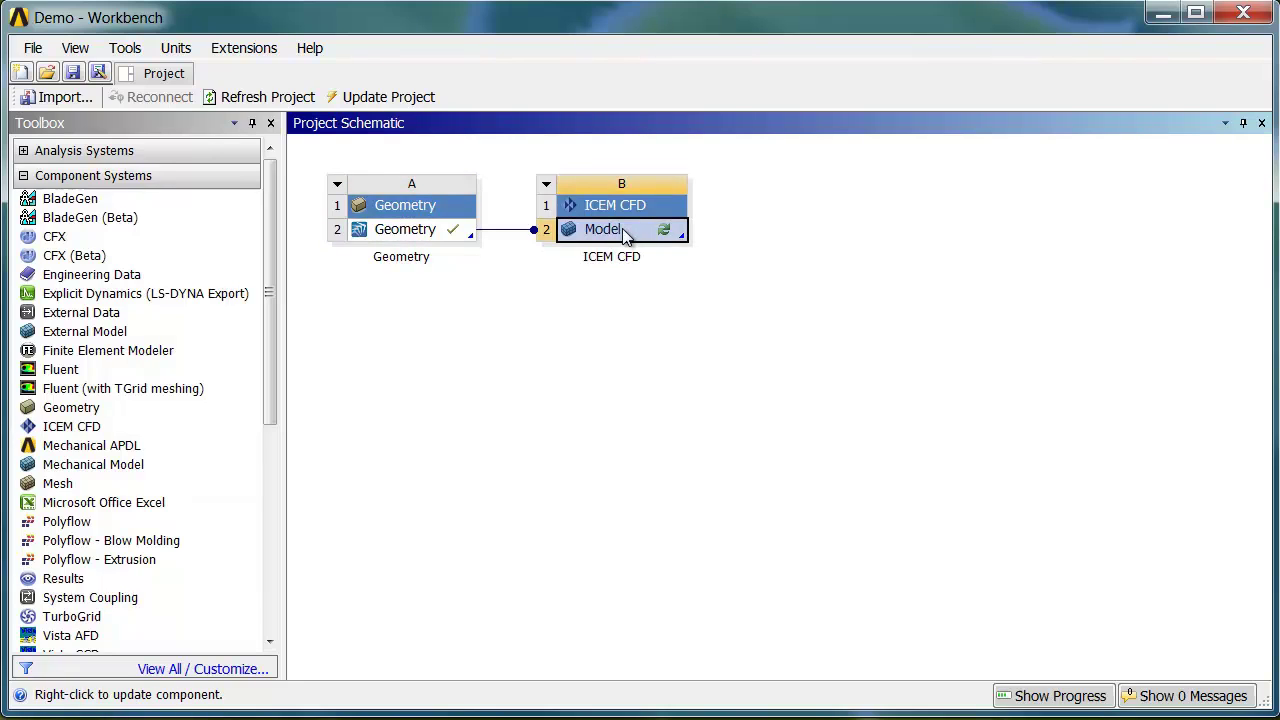
right_click(627, 235)
left_click(668, 241)
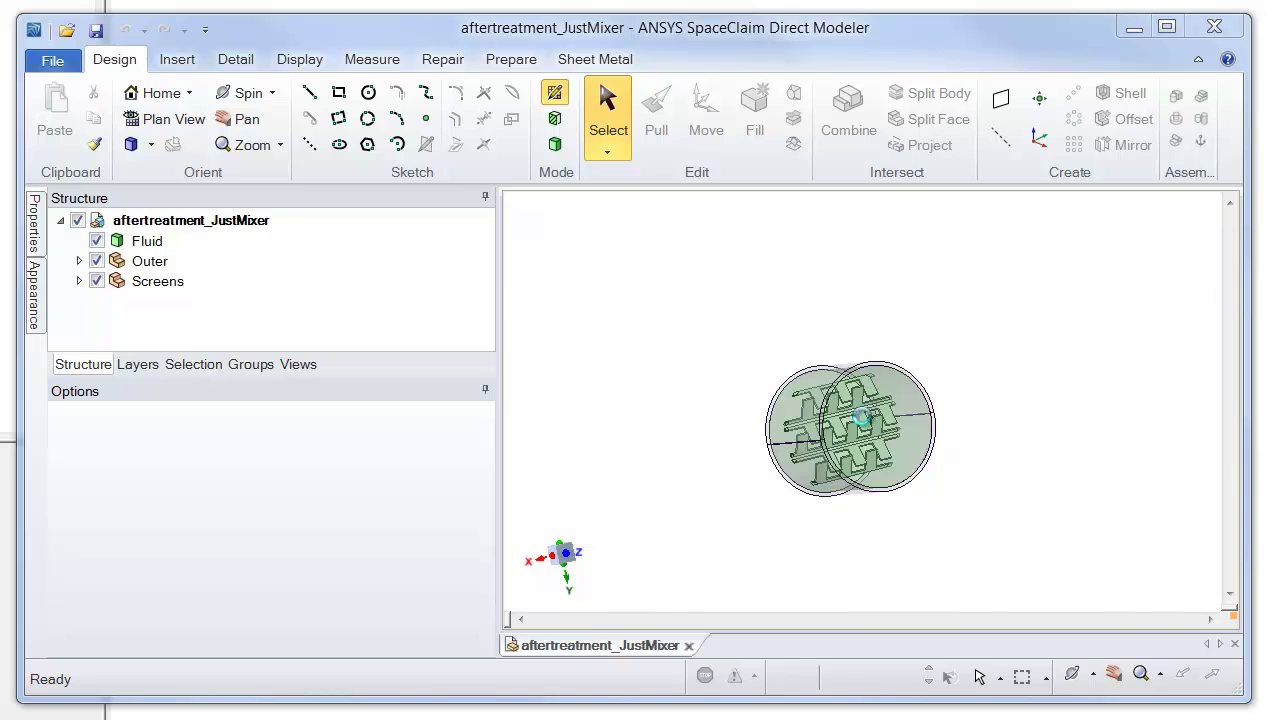
Pick the Fluid face of the mixer once the geometry loads in ICEM CFD.
left_click(868, 425)
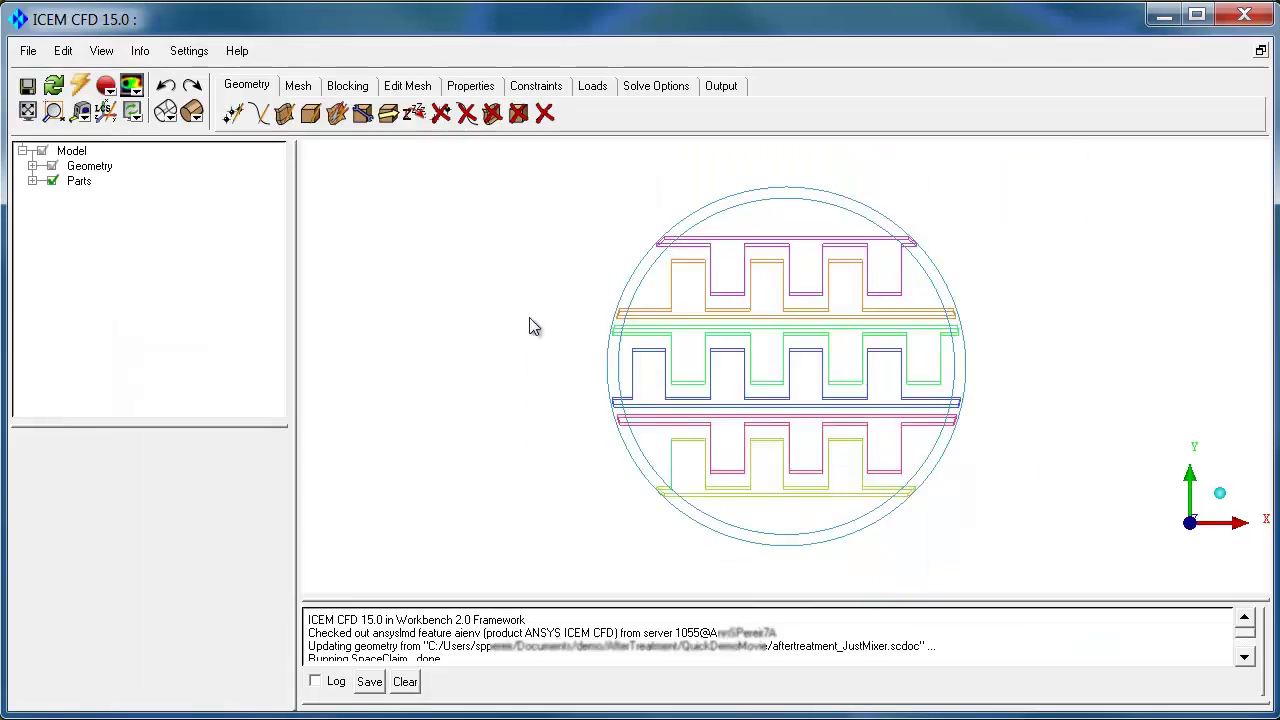
Rotate and zoom the wireframe, then expand Parts and AFTERTREATMENT_JUSTMIXER_3 to show the fluid body.
left_click_drag(529, 323, 252, 283)
left_click(32, 181)
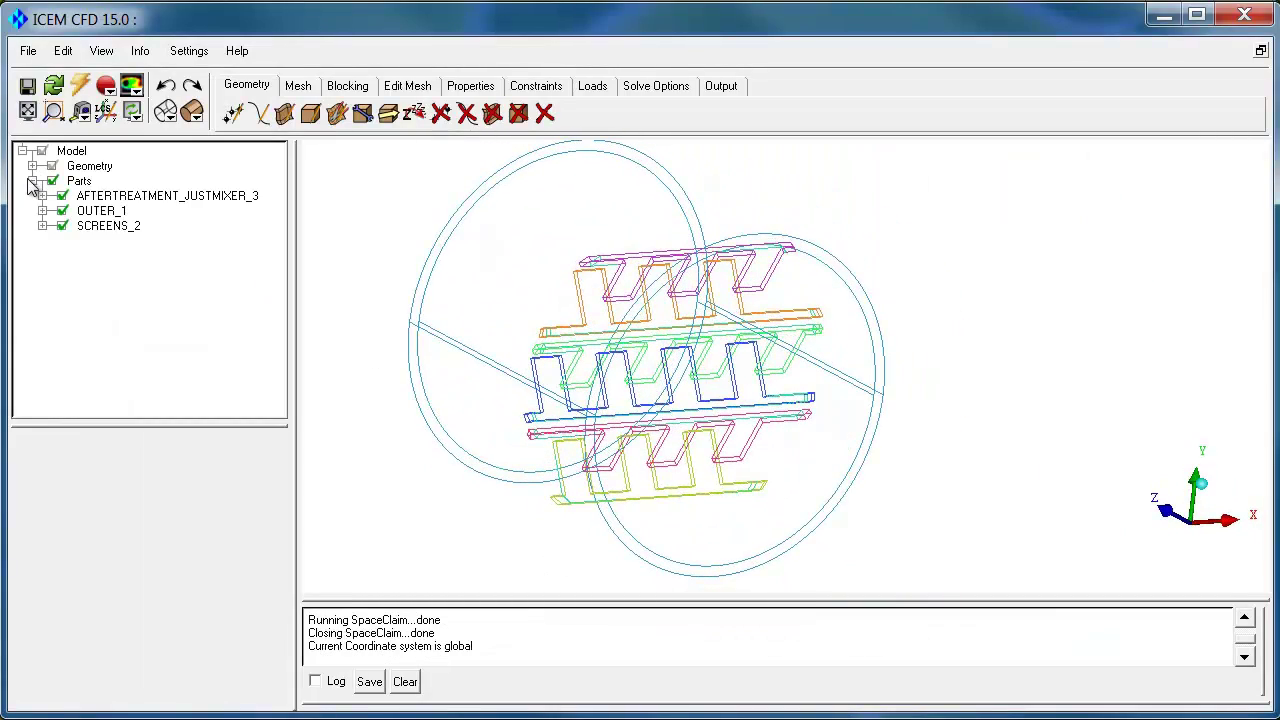
right_click_drag(568, 480, 120, 257)
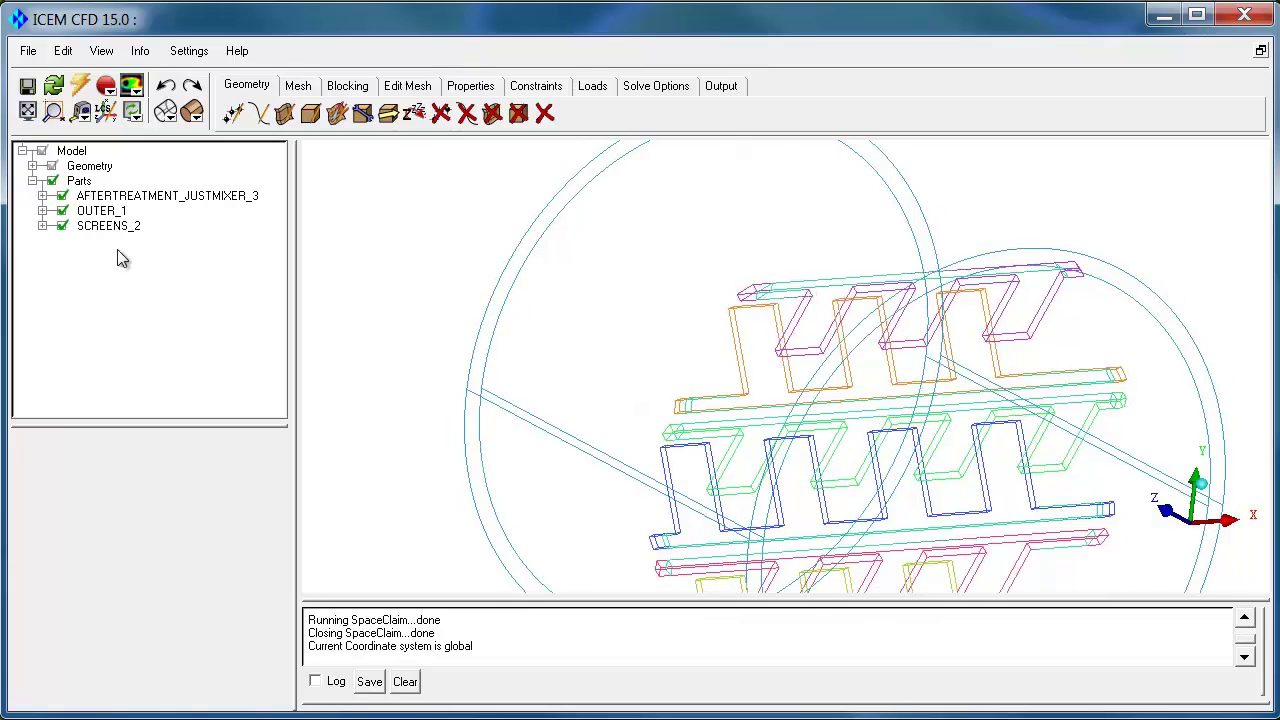
left_click(41, 197)
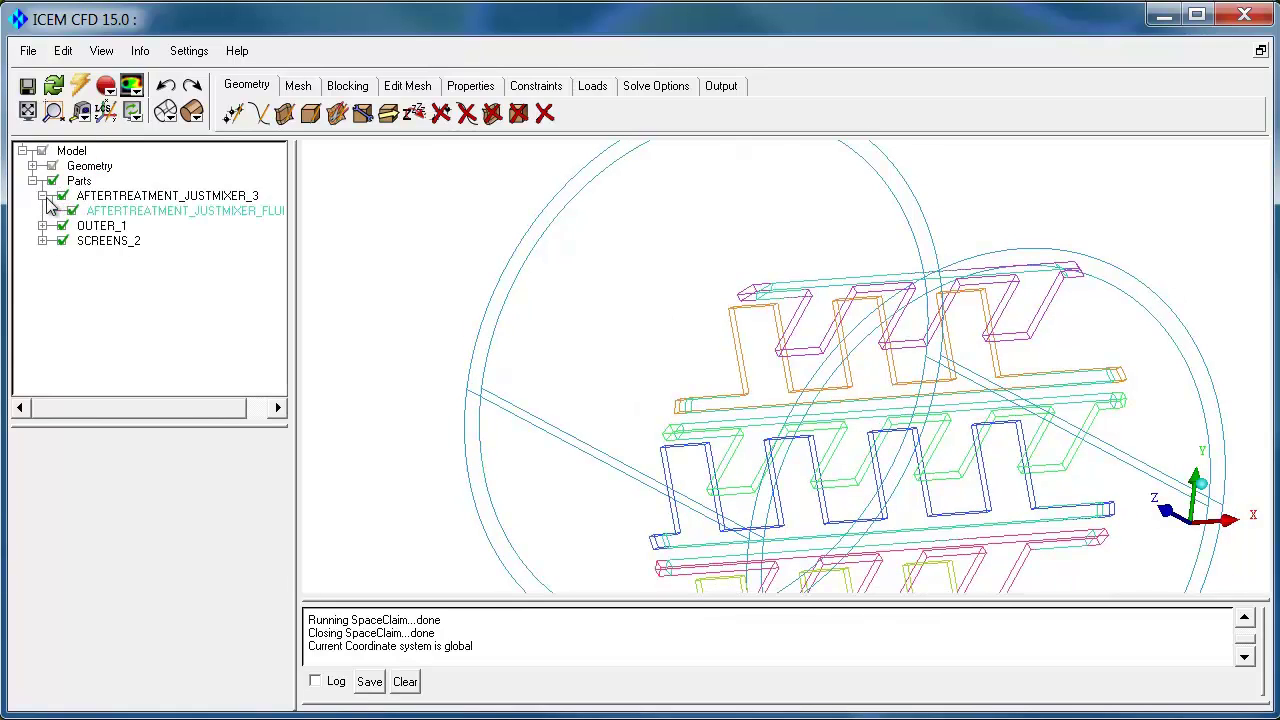
left_click(154, 213)
Widen the model tree, select AFTERTREATMENT_JUSTMIXER_FLUID_1, and expand Geometry.
left_click_drag(297, 231, 341, 229)
left_click(223, 213)
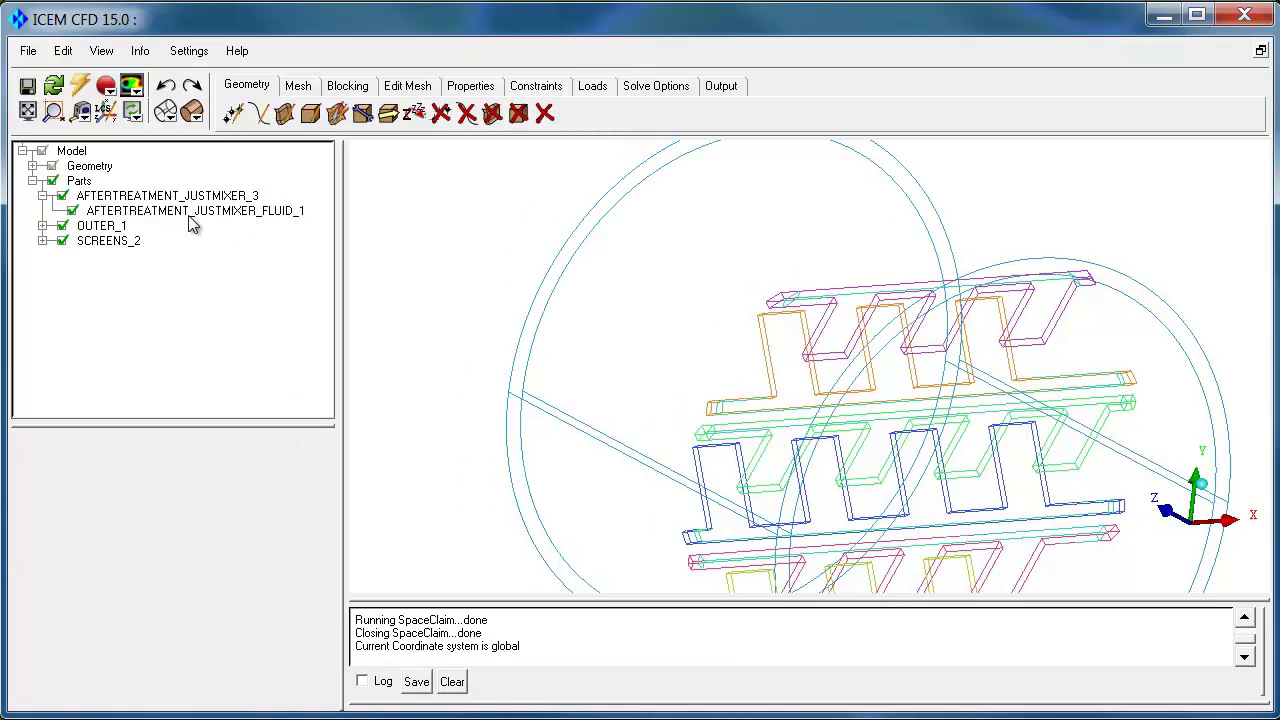
left_click(260, 214)
left_click(283, 215)
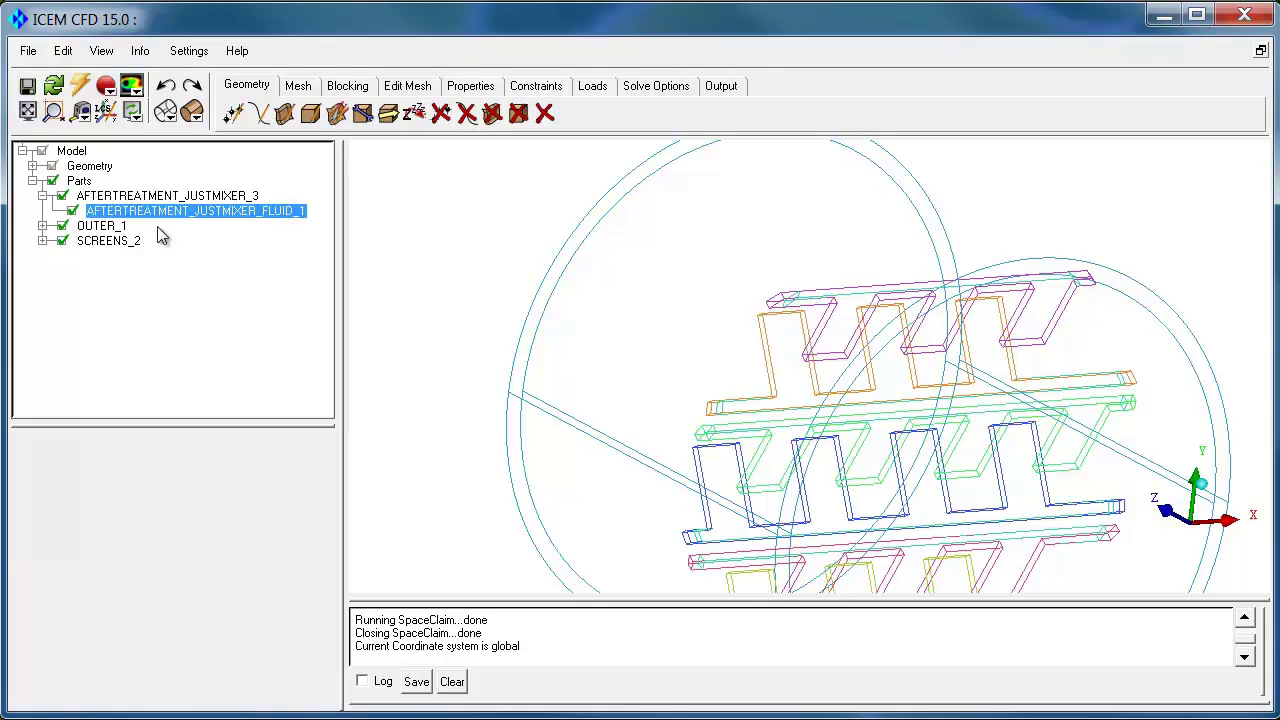
left_click(33, 166)
Show surfaces shaded, hide FLUID_1 and OUTER_TUBE_1, and expand SCREENS_2 to list the screens.
left_click(62, 226)
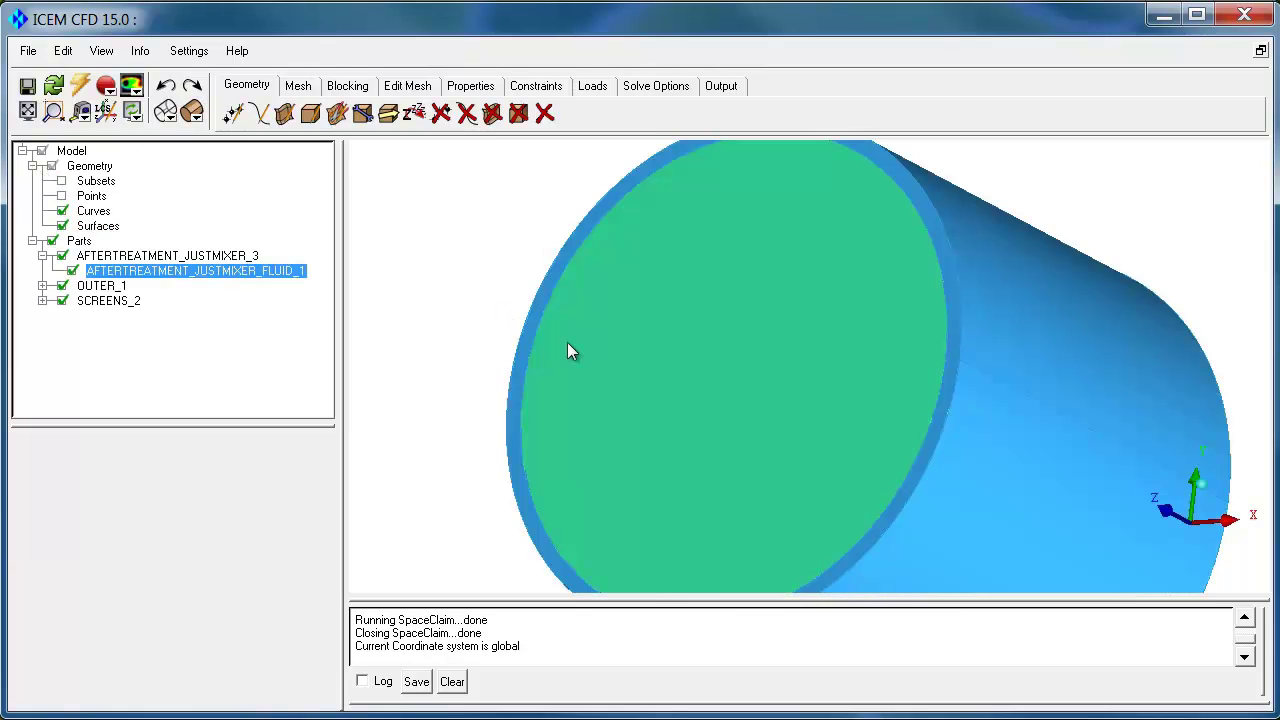
left_click(72, 270)
left_click_drag(430, 280, 586, 413)
left_click(42, 286)
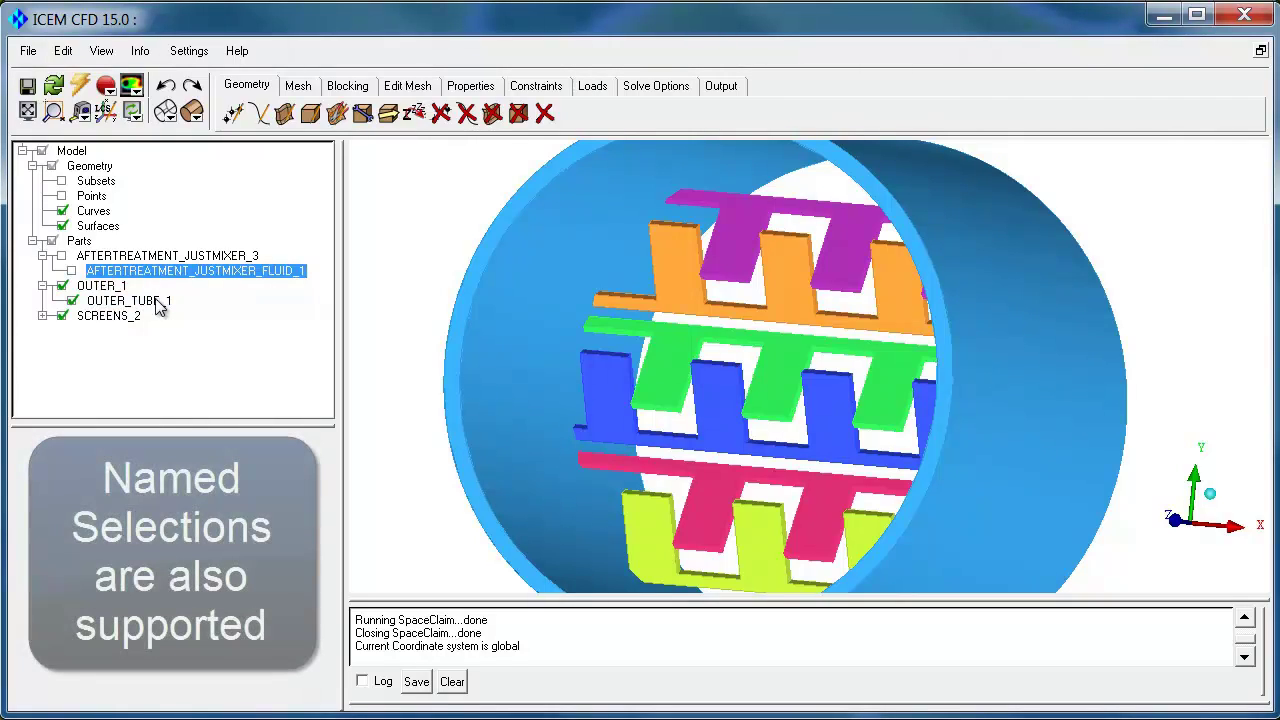
left_click(72, 300)
left_click(42, 316)
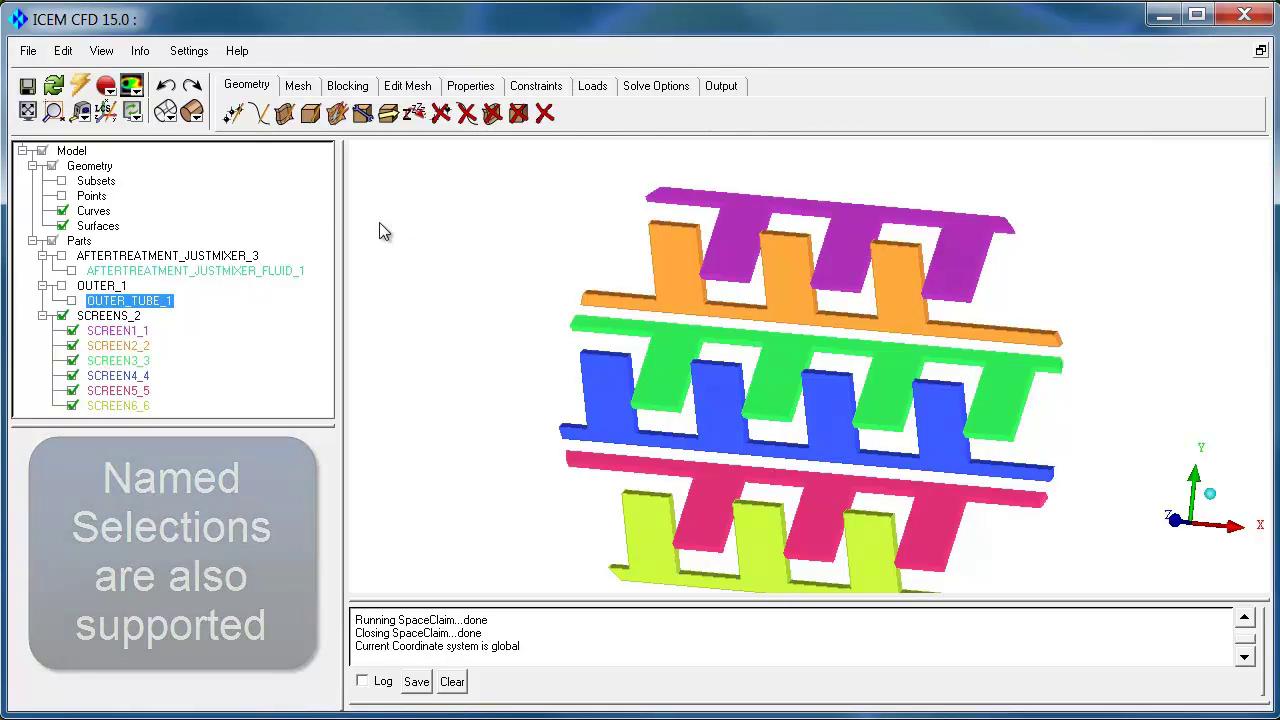
Publish the Global Mesh Setup scale factor as a Workbench input parameter.
left_click(298, 85)
left_click(231, 113)
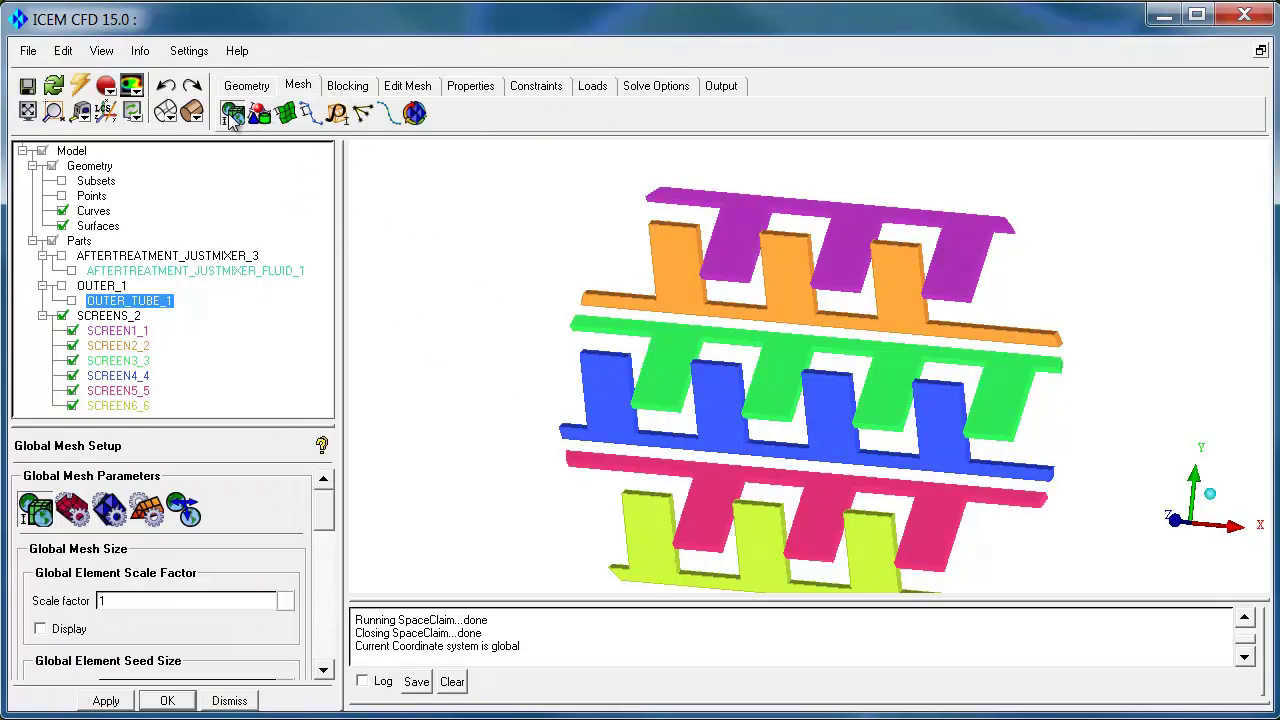
left_click(285, 603)
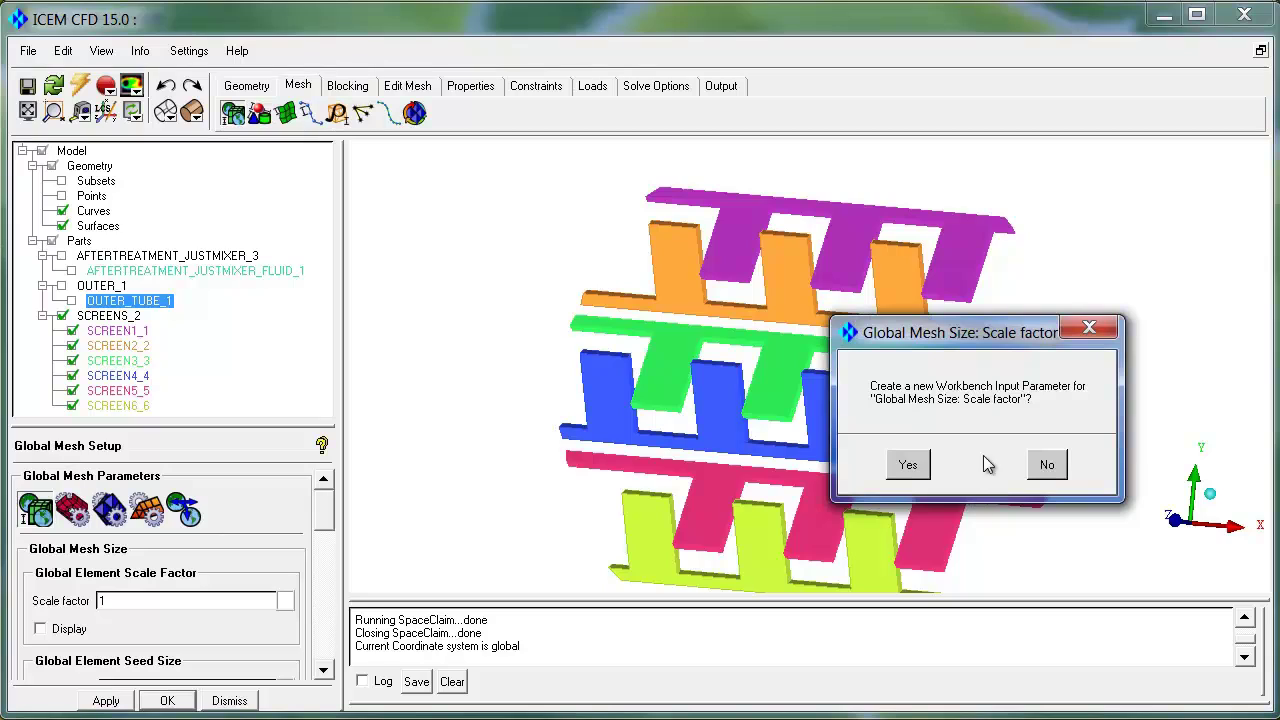
left_click(908, 466)
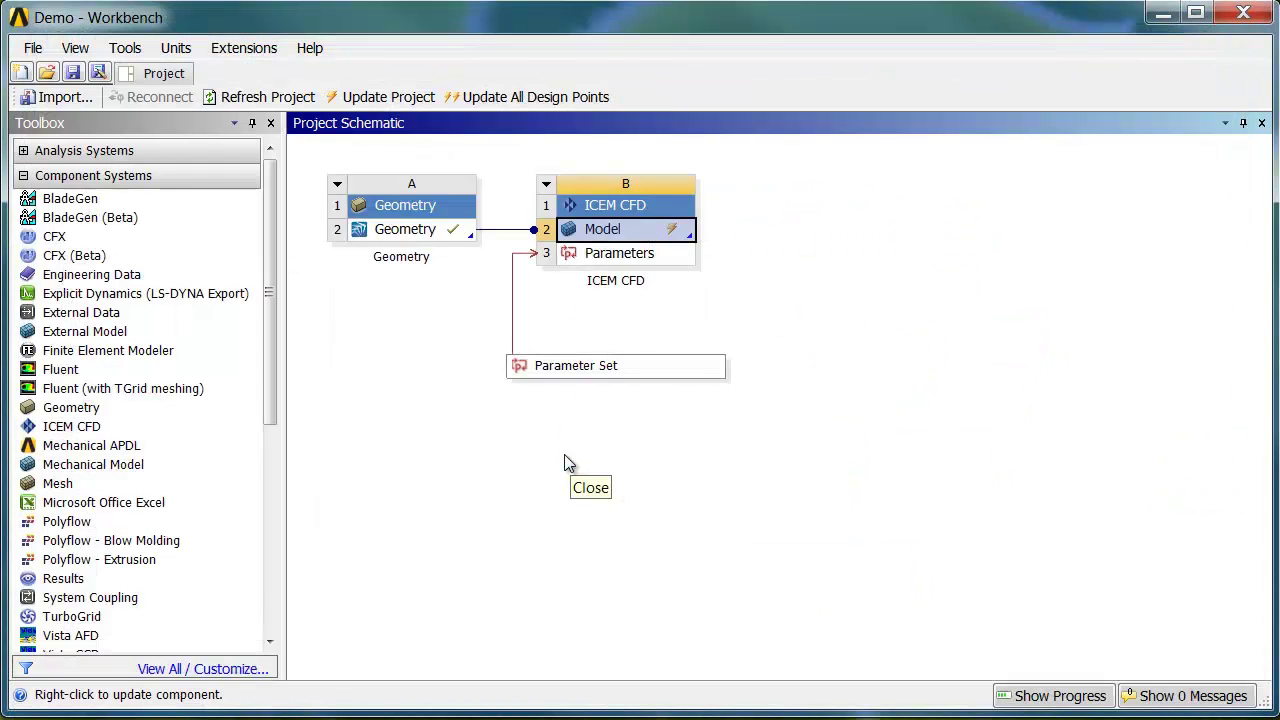
Link Fluent and CFX systems to the ICEM CFD model and add a Mechanical APDL system.
left_click_drag(60, 369, 691, 264)
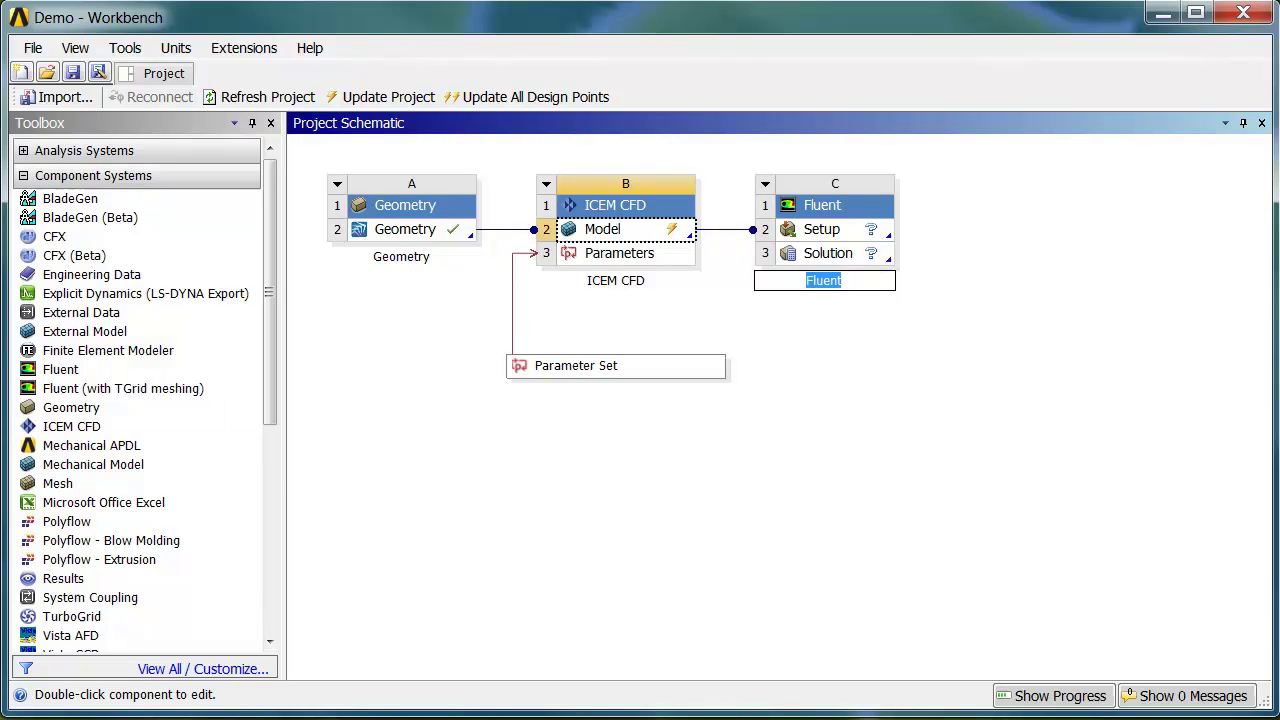
left_click_drag(95, 237, 634, 252)
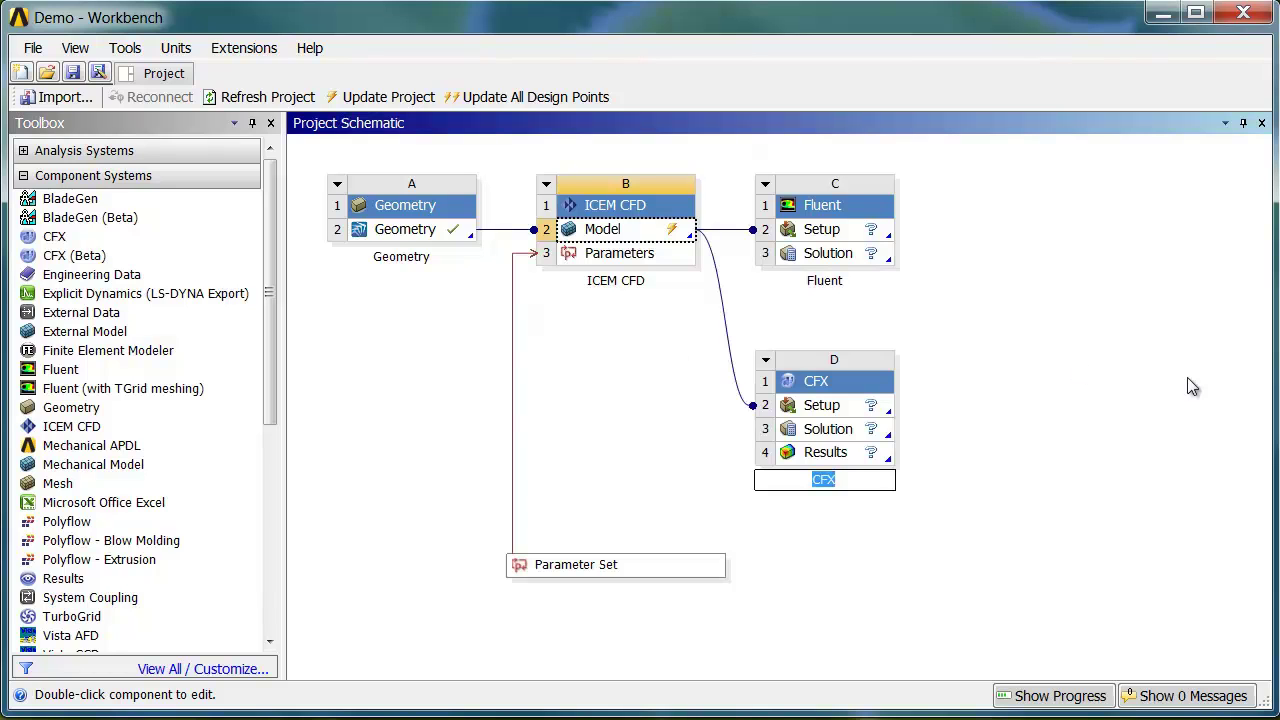
double_click(148, 447)
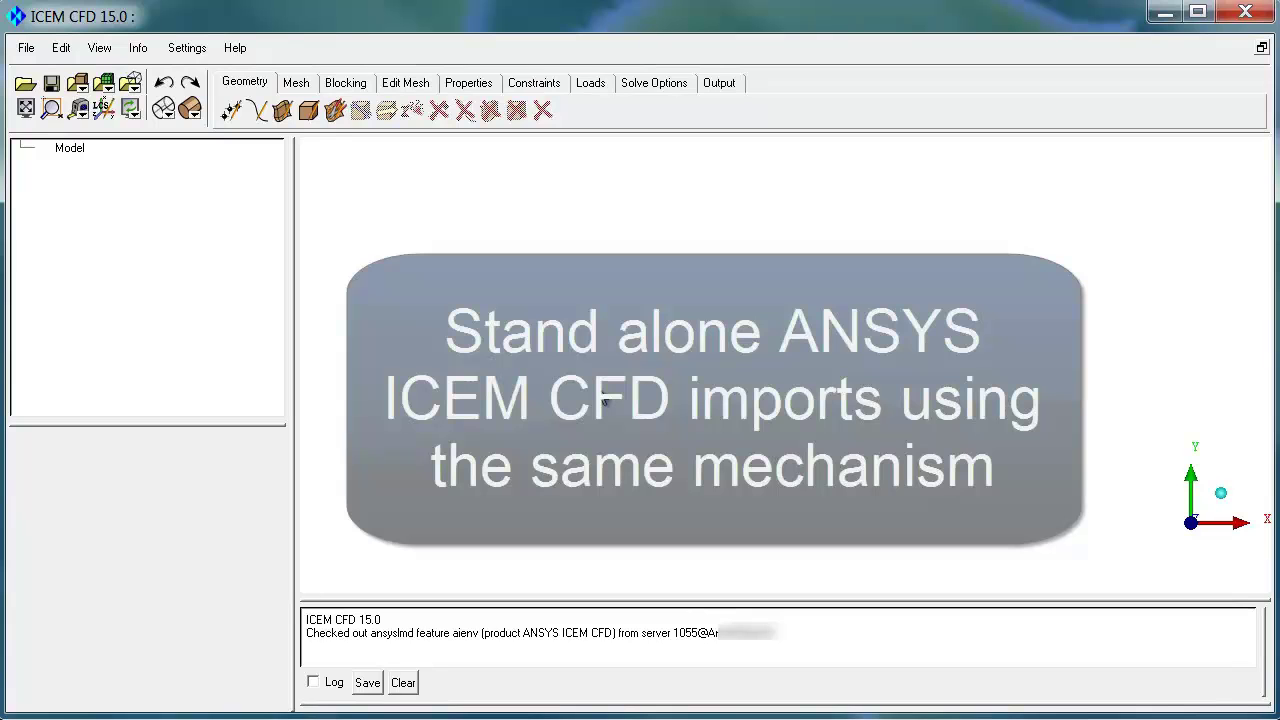
Browse the File menu's import submenus in standalone ICEM CFD.
left_click(26, 50)
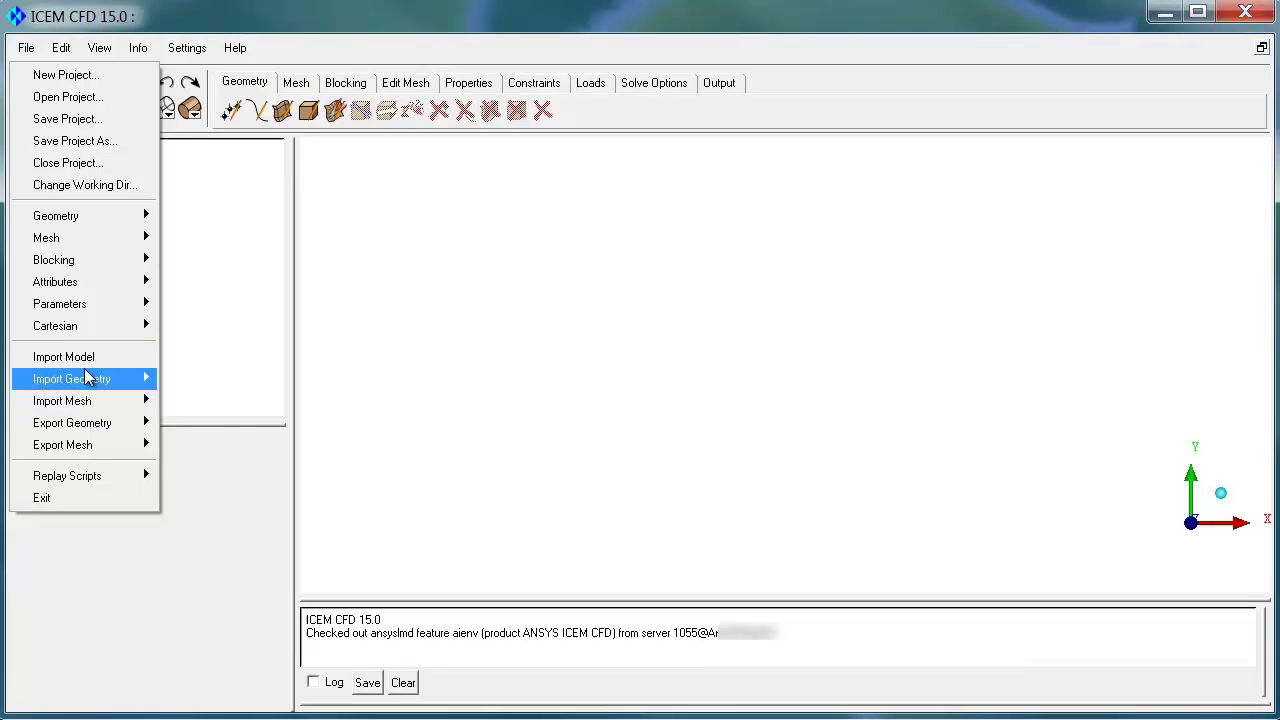
mouse_move(88, 380)
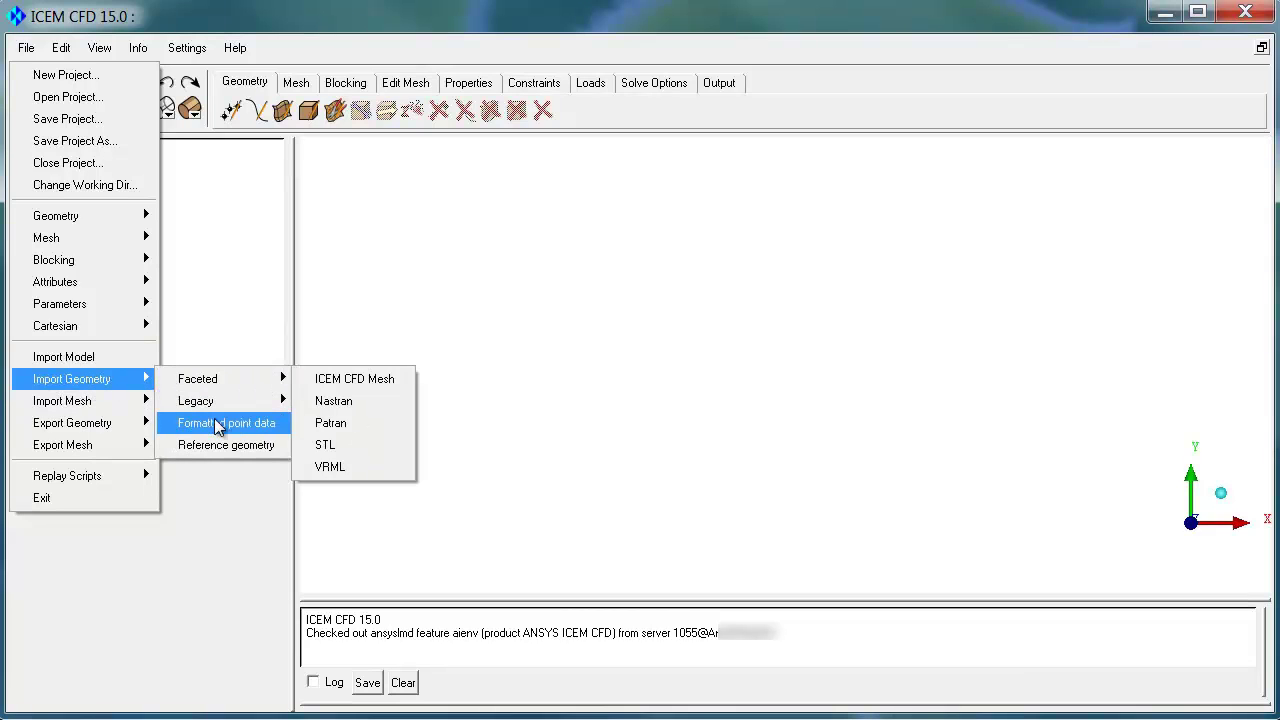
mouse_move(206, 408)
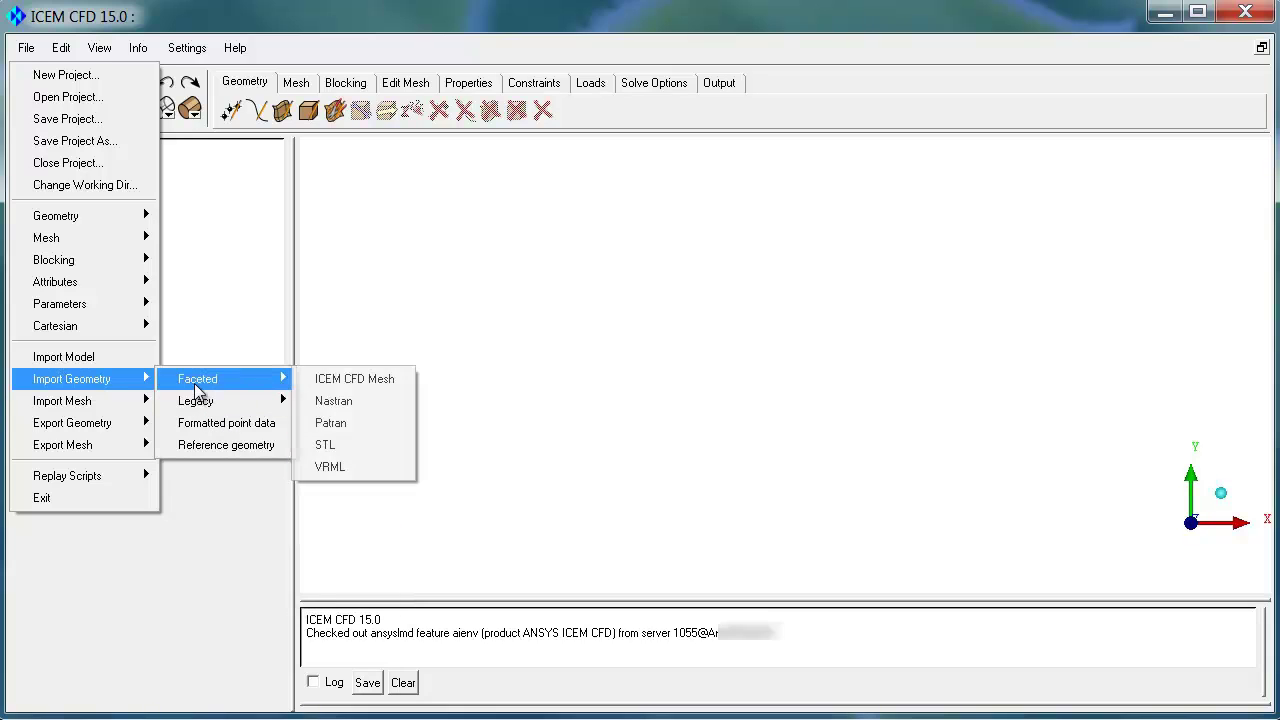
mouse_move(104, 407)
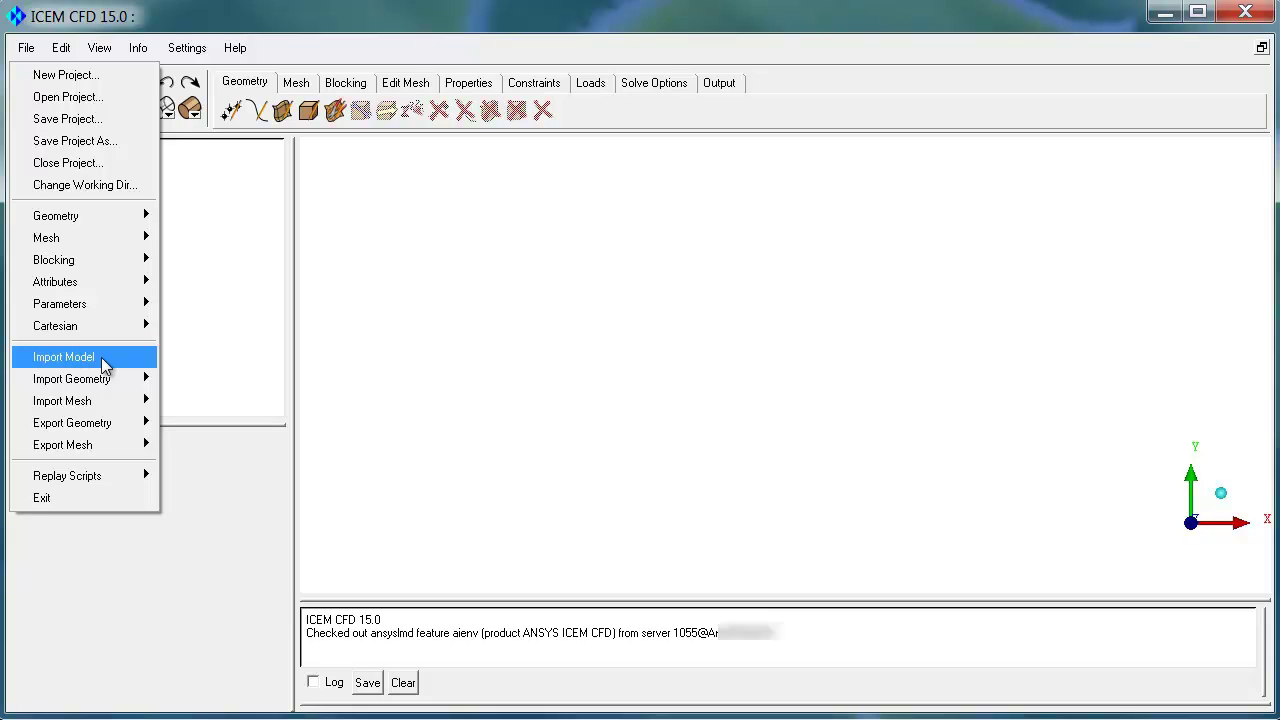
Import Model from aftertreatment_JustMixer.scdoc using the SpaceClaim (*.scdoc) file filter.
left_click(64, 357)
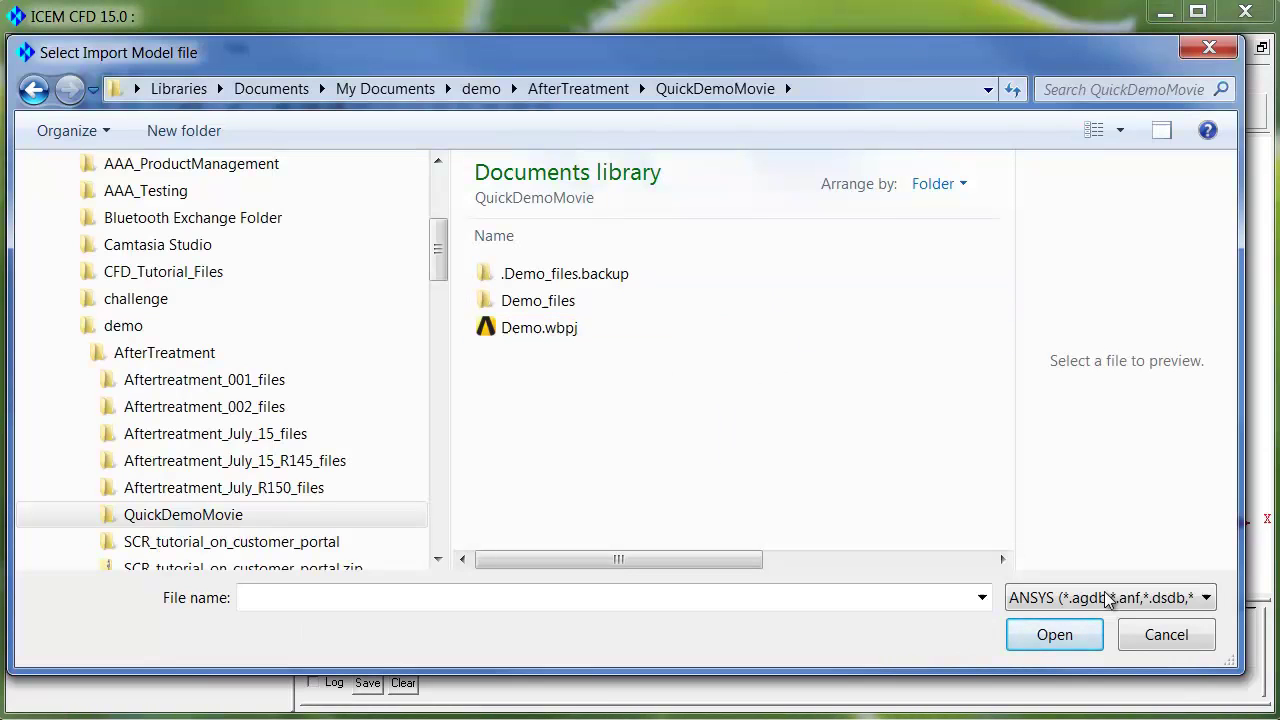
left_click(1204, 600)
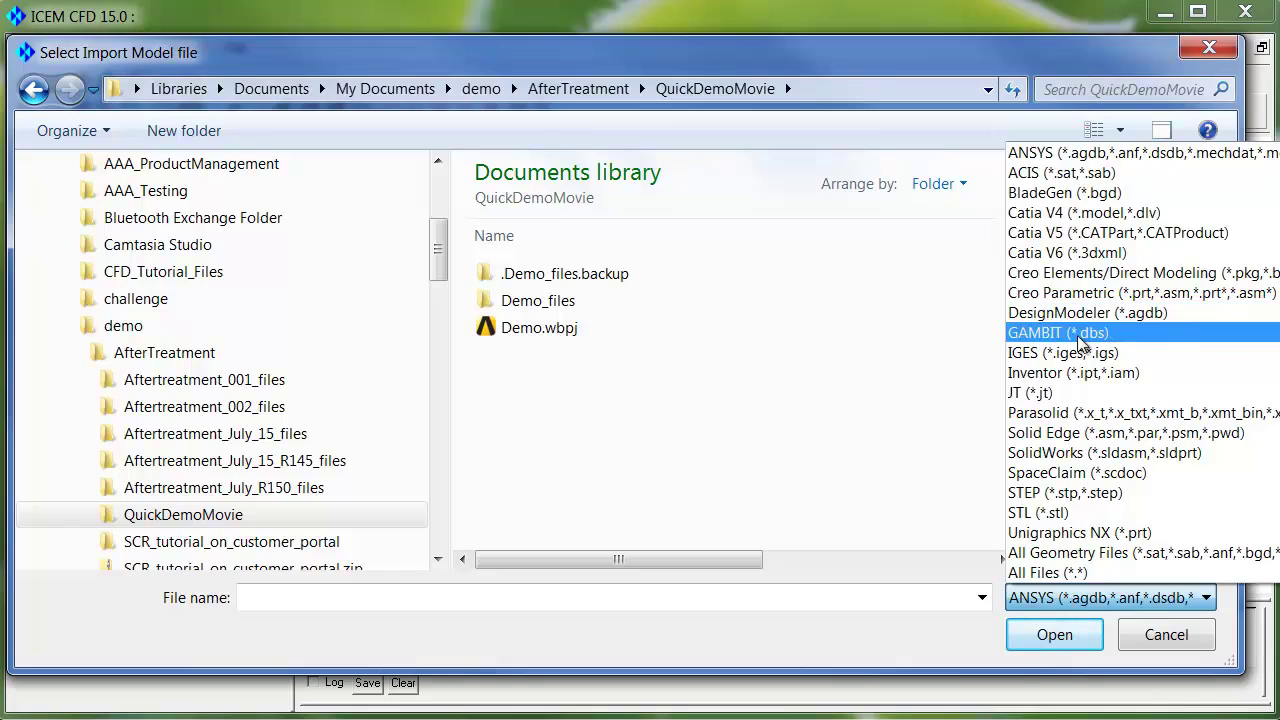
left_click(1094, 473)
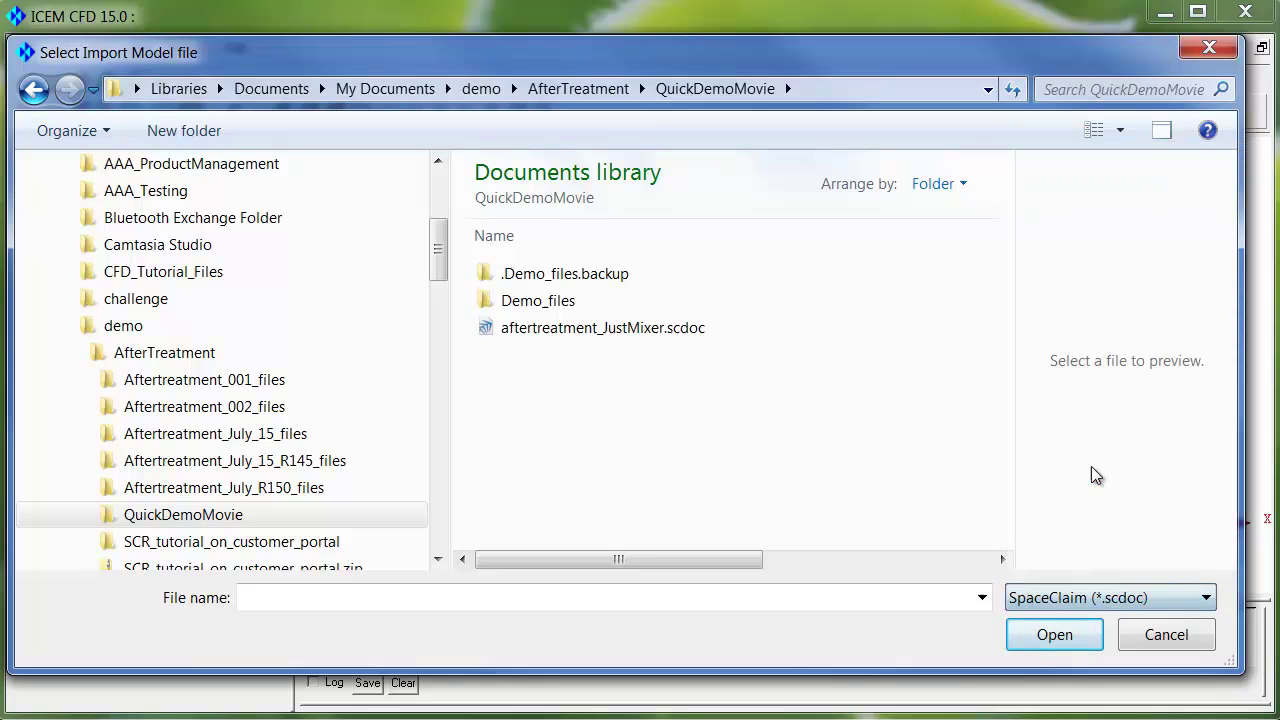
left_click(606, 330)
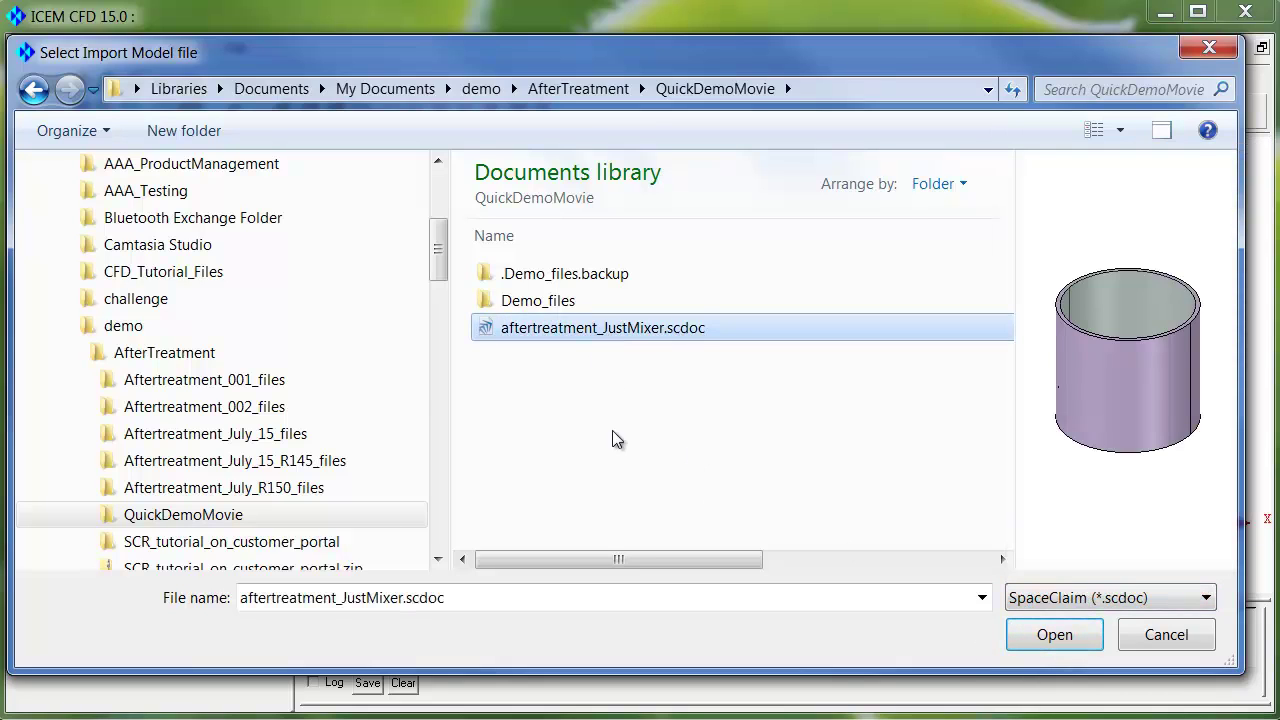
left_click(1045, 640)
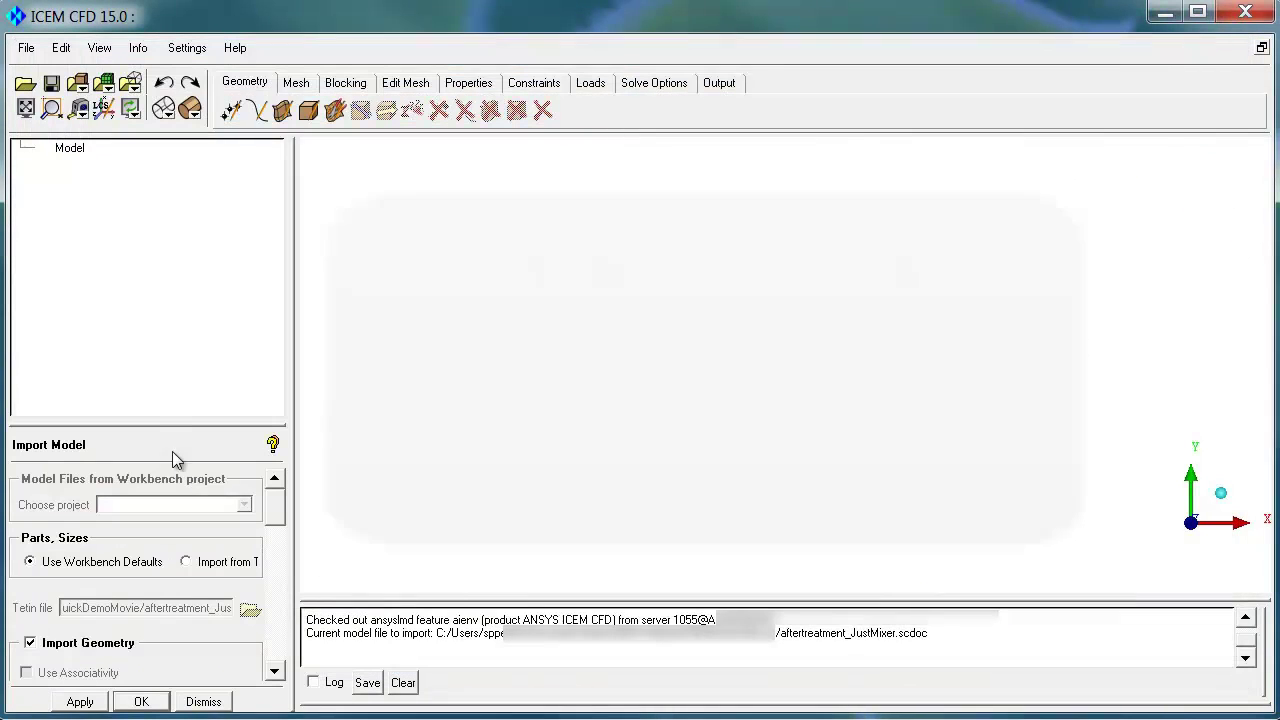
Import the aftertreatment_JustMixer SpaceClaim geometry, tube and screens, using the Import Model panel.
left_click_drag(150, 405, 150, 184)
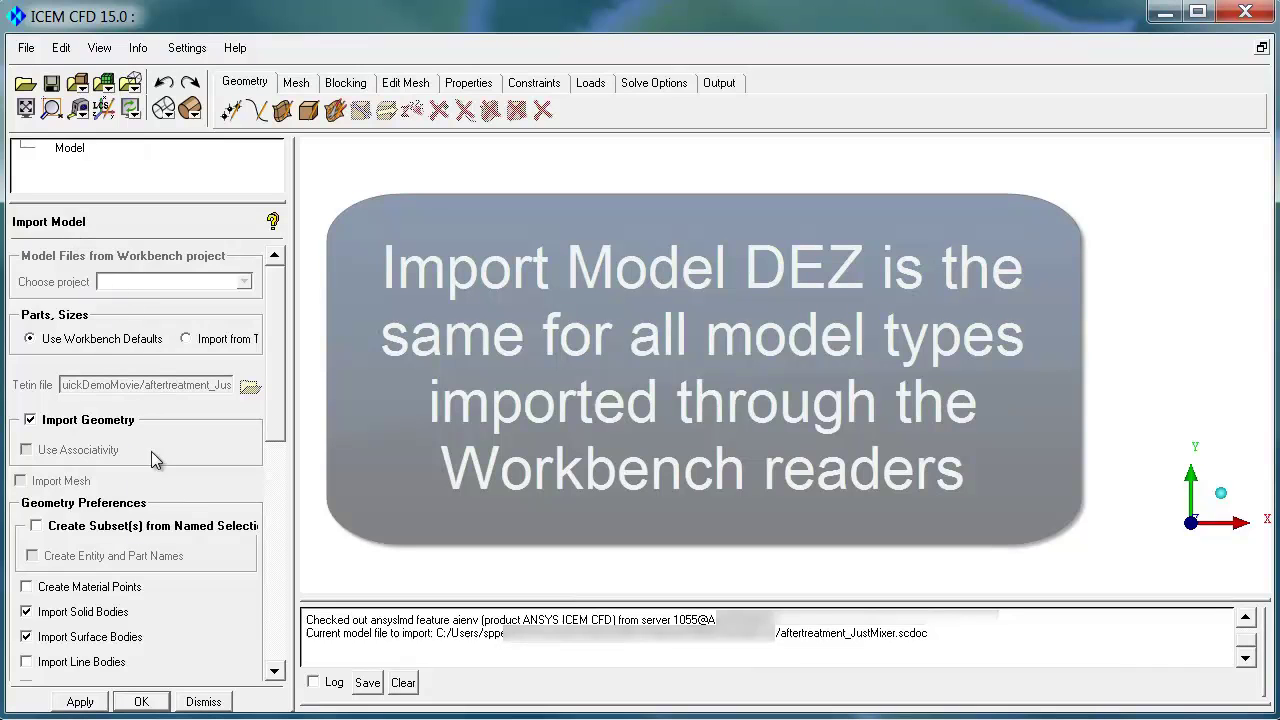
left_click_drag(280, 335, 291, 531)
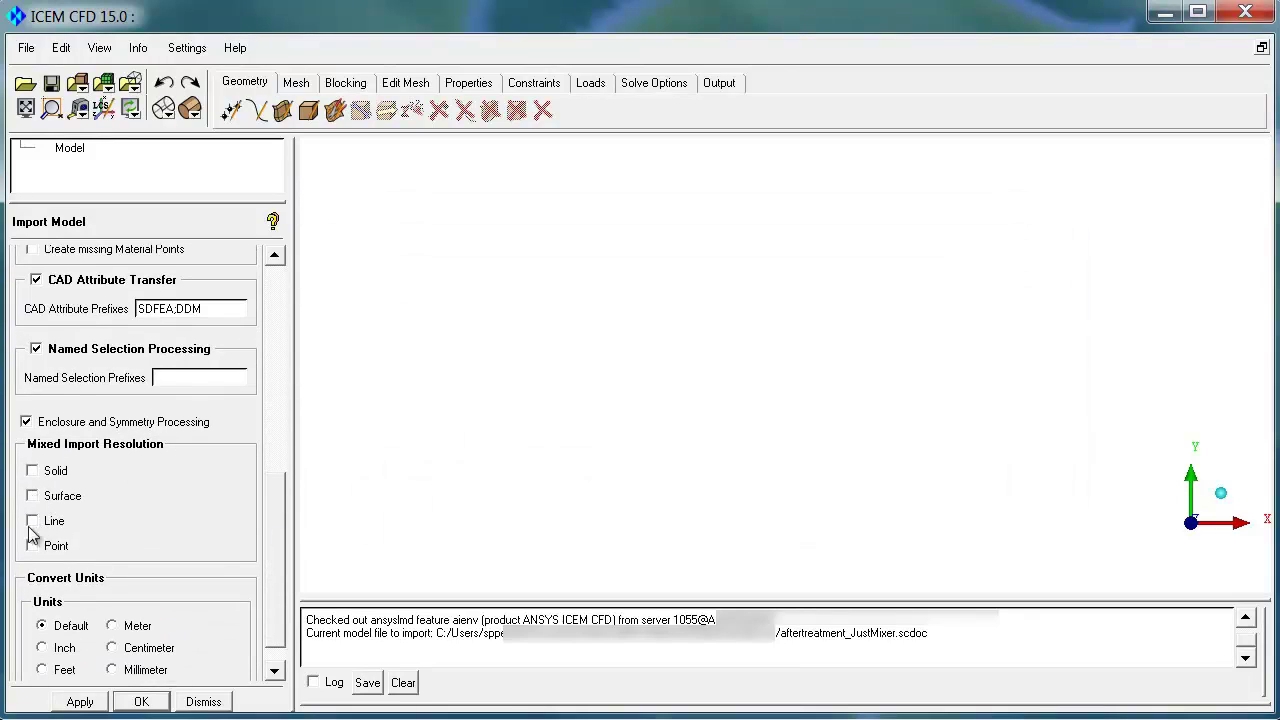
scroll(160, 514, "down", 1)
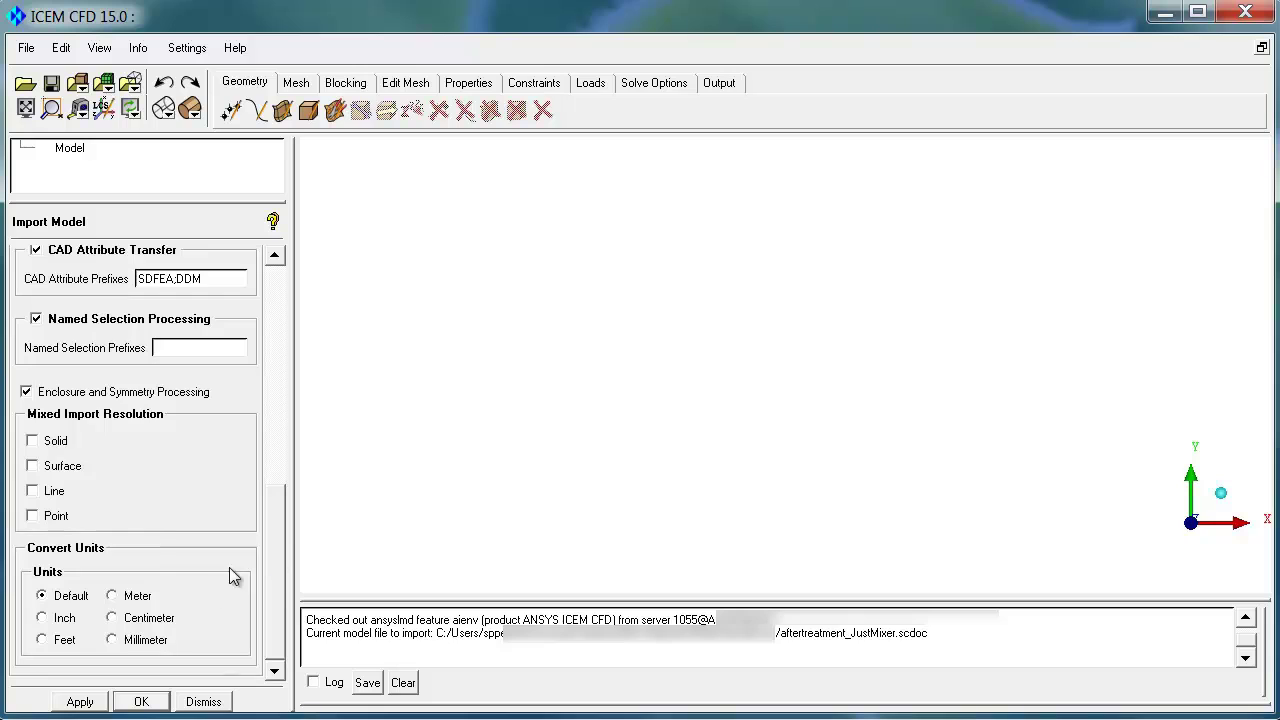
left_click(79, 703)
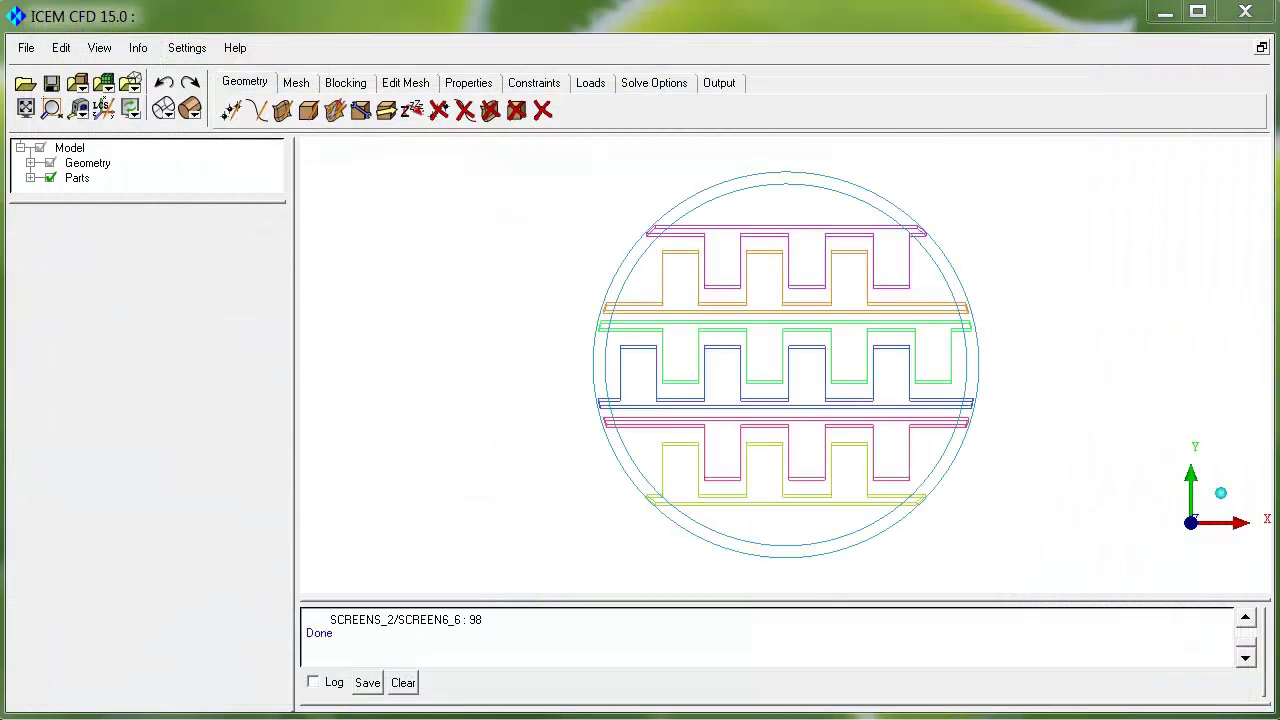
Expand Parts, OUTER_1 and SCREENS_2 to list SCREEN1_1 through SCREEN6_6, then bring up Mesh tools.
left_click_drag(1265, 548, 320, 444)
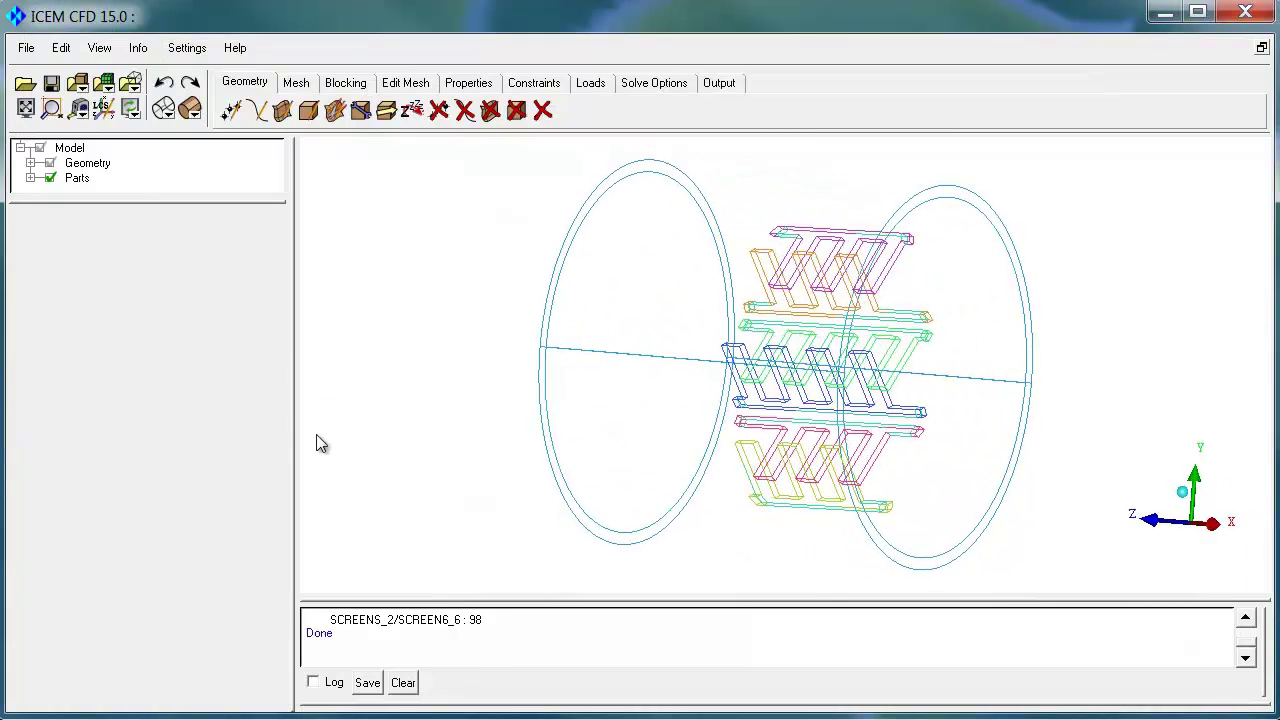
left_click(30, 178)
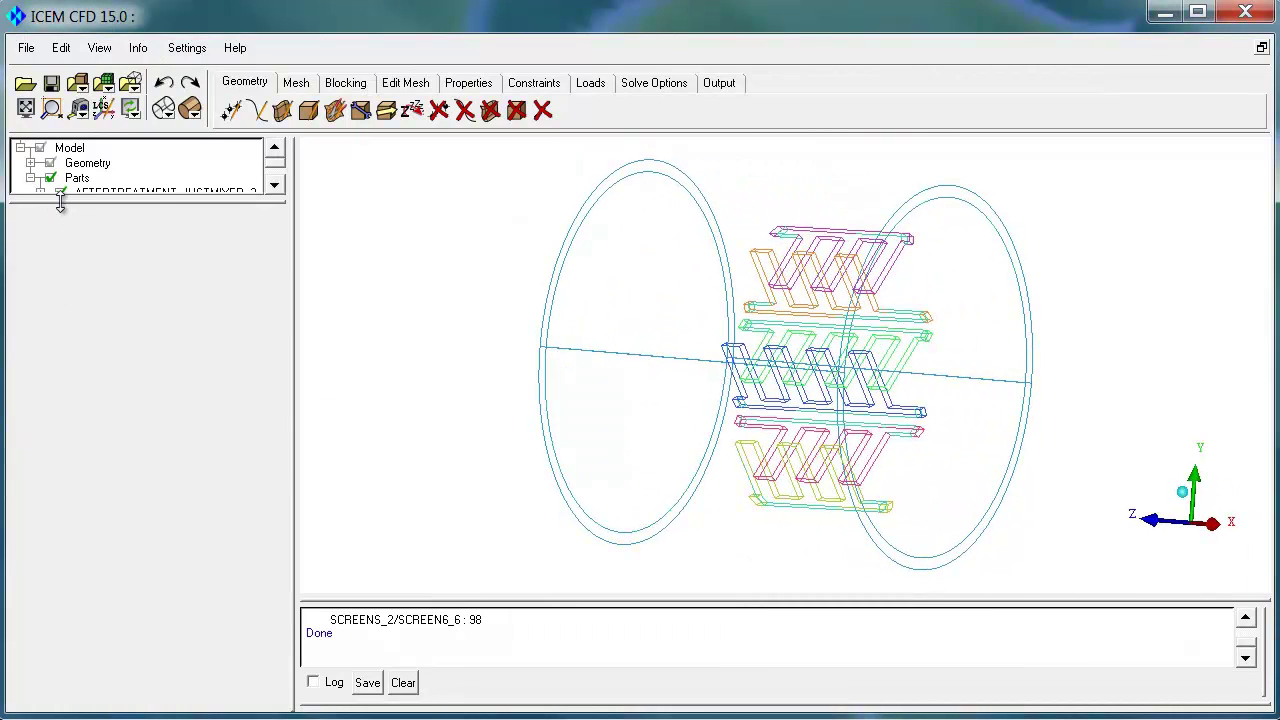
left_click(41, 222)
left_click(41, 252)
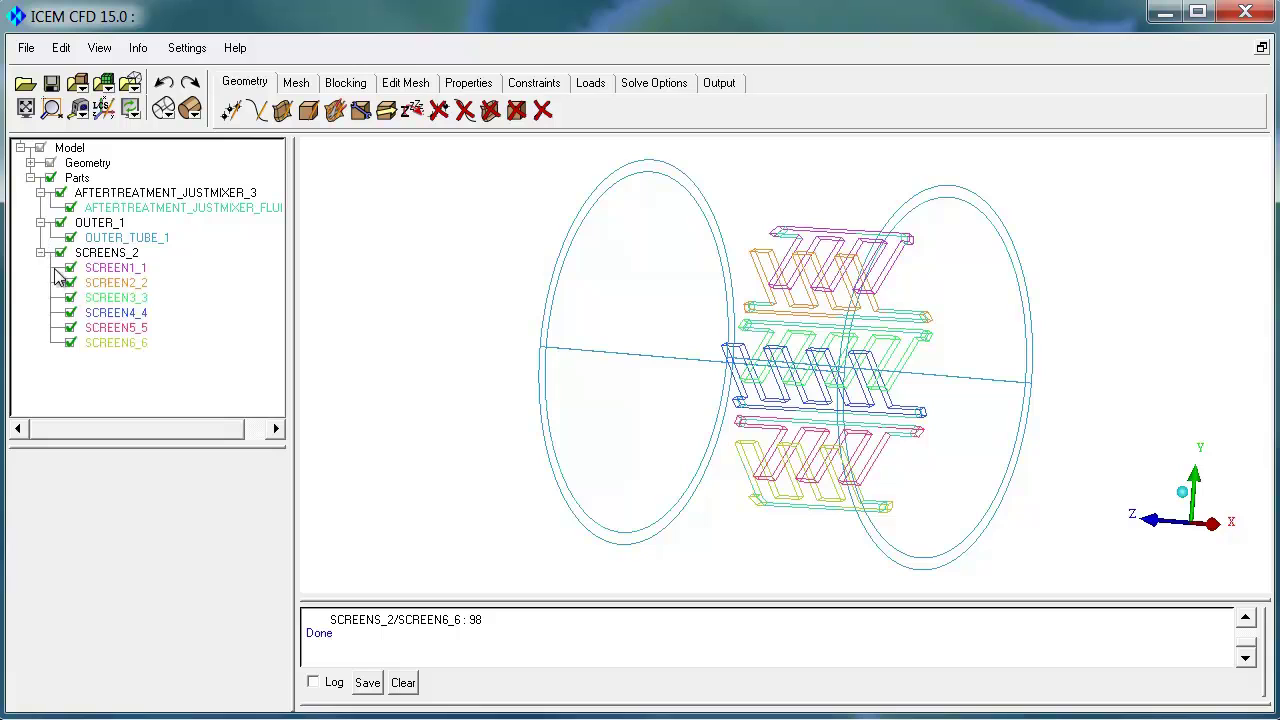
left_click_drag(718, 390, 814, 457)
scroll(828, 361, "up", 2)
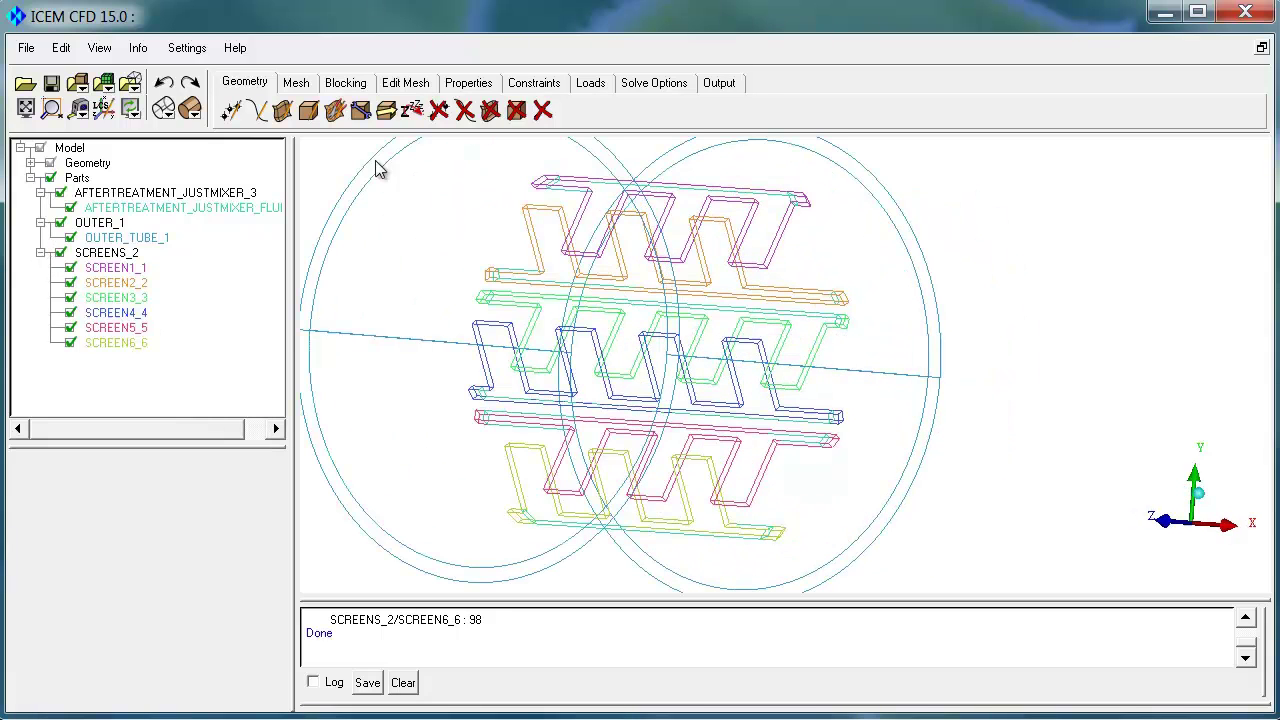
left_click(296, 84)
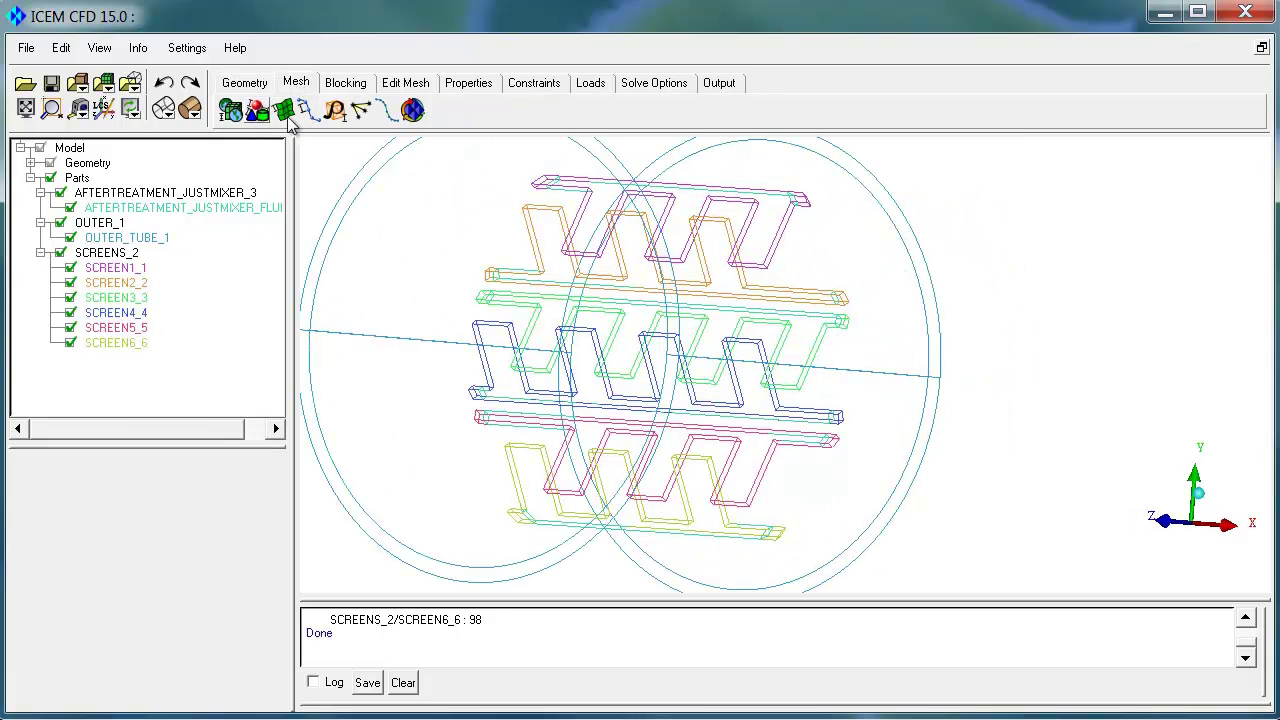
In Output Solver Setup, keep ANSYS Fluent as the output solver and zoom onto the screens.
left_click(719, 83)
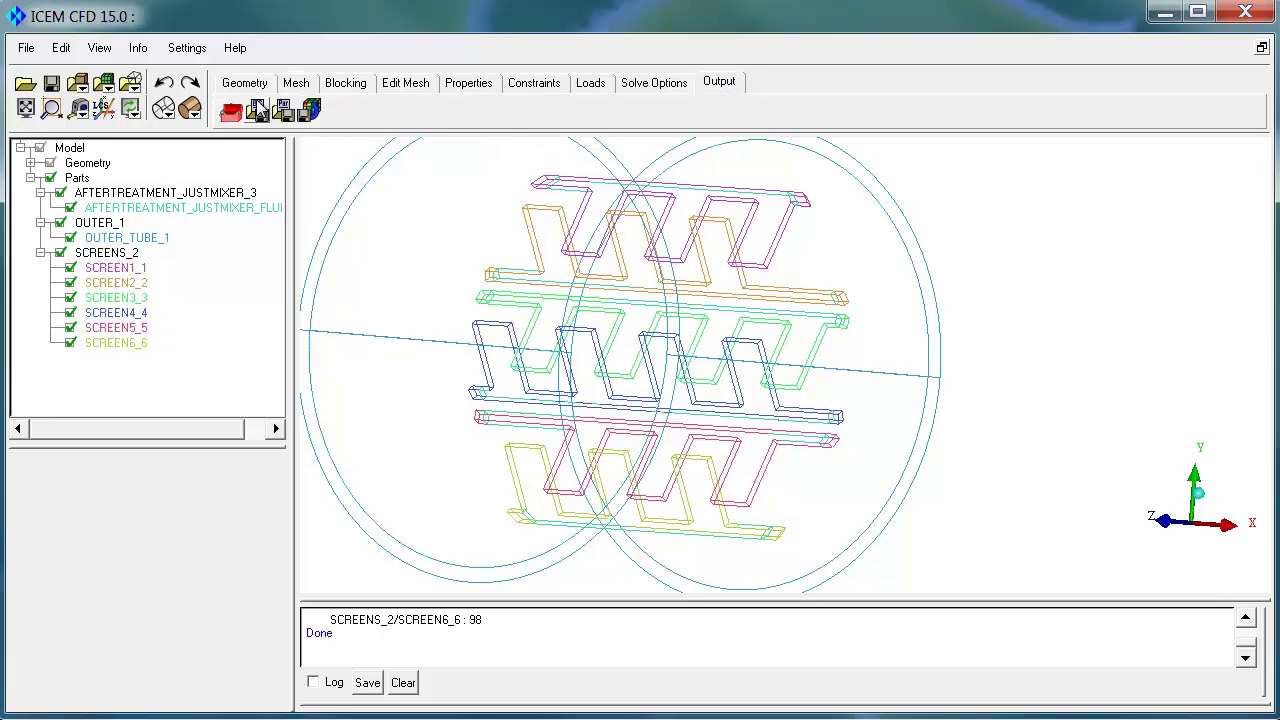
left_click(231, 113)
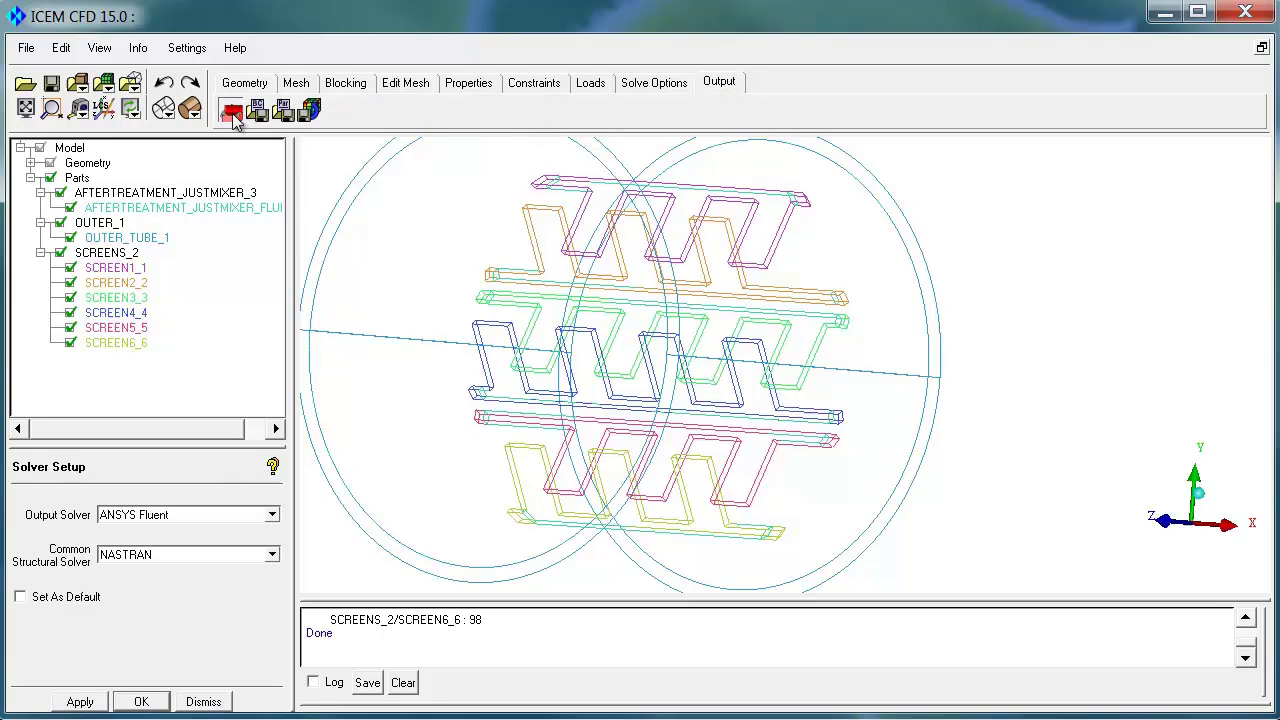
left_click(273, 515)
mouse_move(276, 580)
left_mouse_down()
mouse_move(277, 676)
mouse_move(280, 590)
left_mouse_up()
left_click(546, 457)
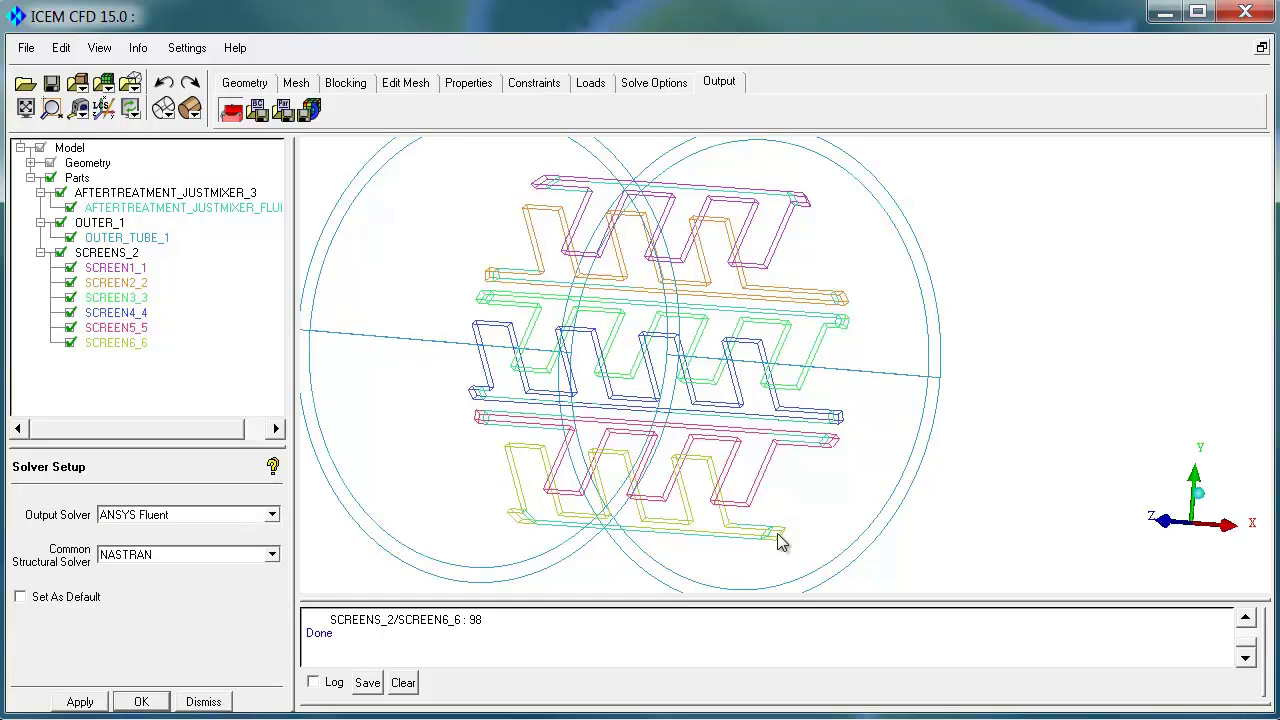
right_click_drag(600, 200, 955, 432)
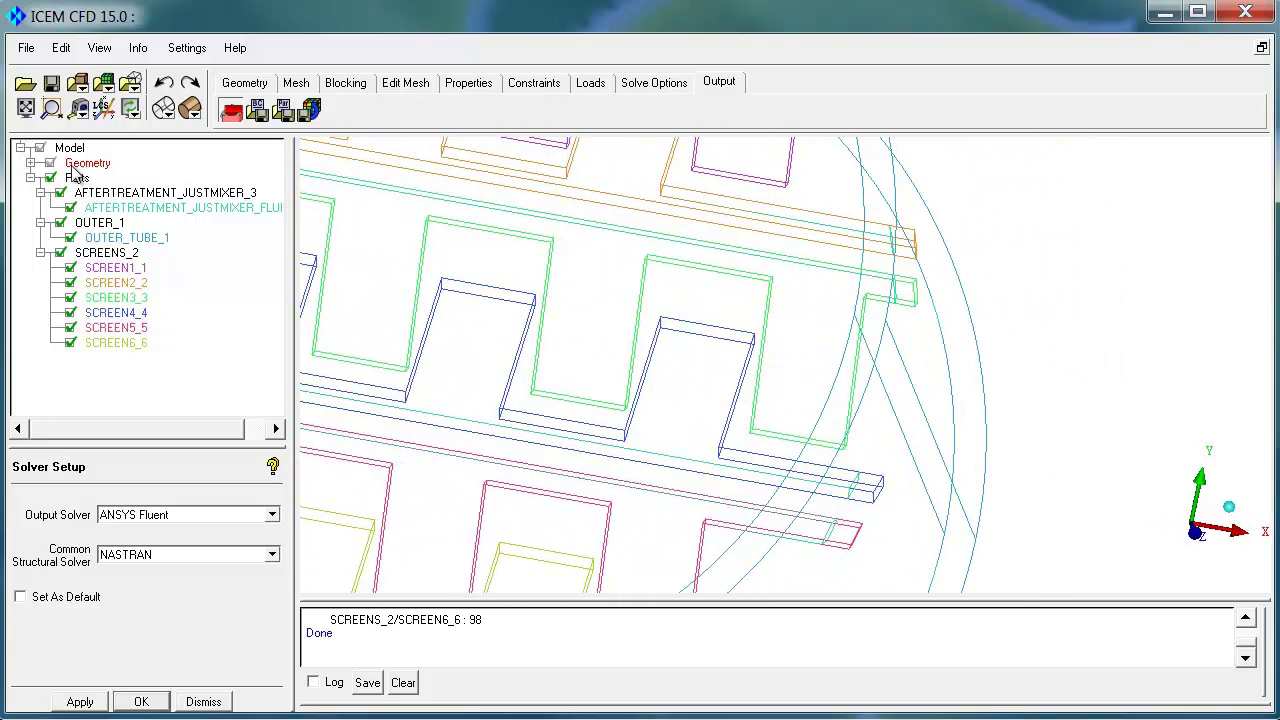
Label the geometry's curves with their names, such as EDGE988 and EDGE1086.
left_click(31, 163)
right_click(88, 208)
left_click(180, 510)
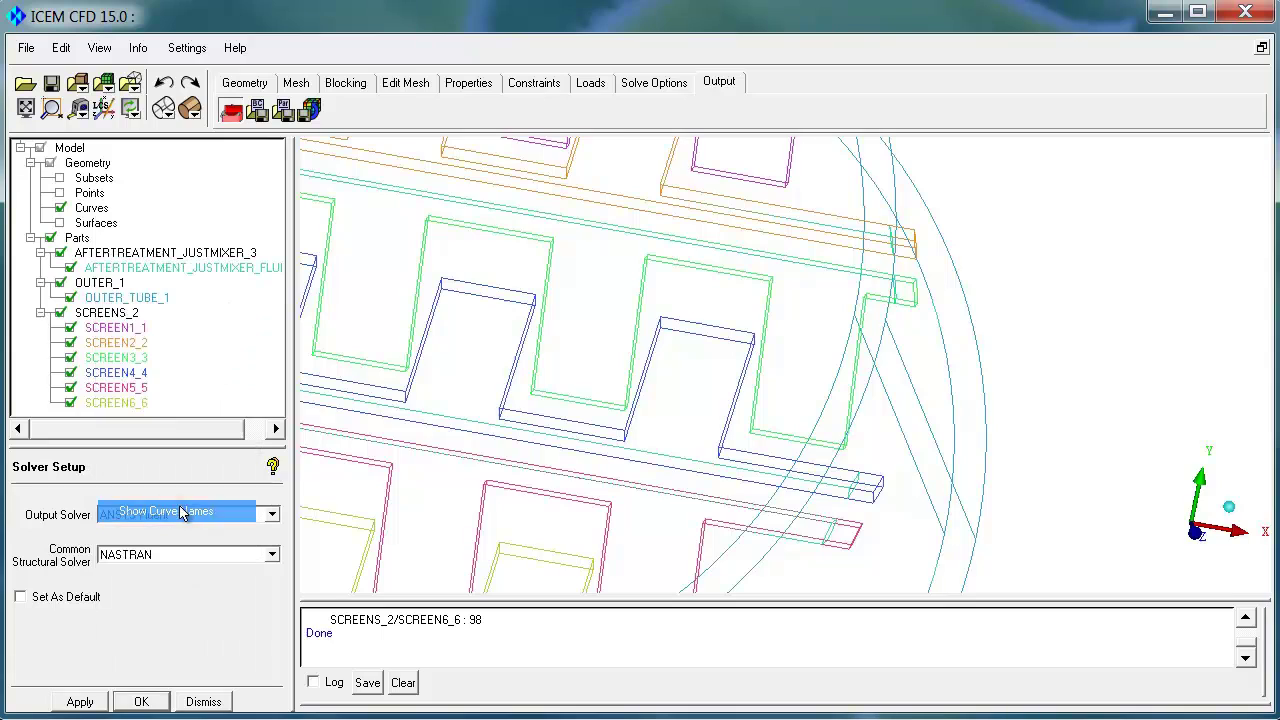
left_click_drag(860, 472, 833, 448)
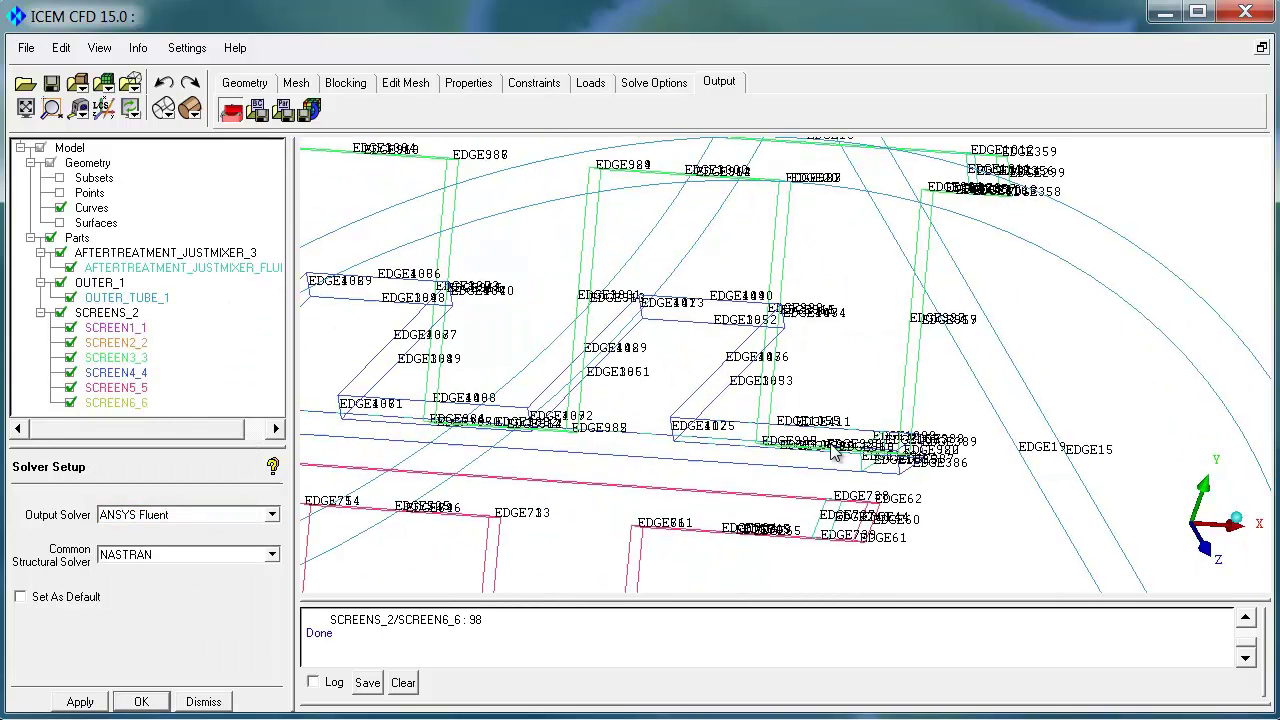